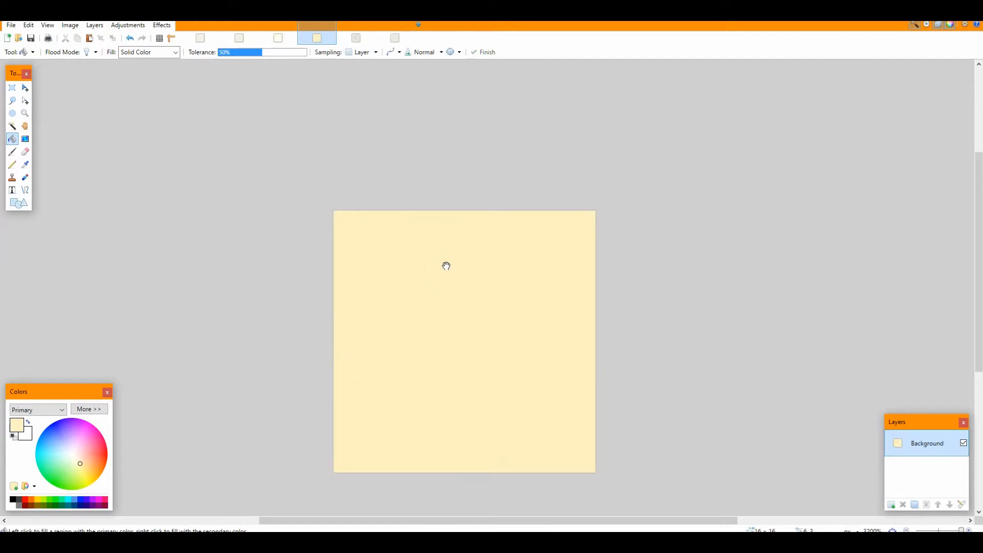
# Set the primary colour to FFF2CD and flood-fill the whole canvas with it.
pyautogui.click(90, 409)
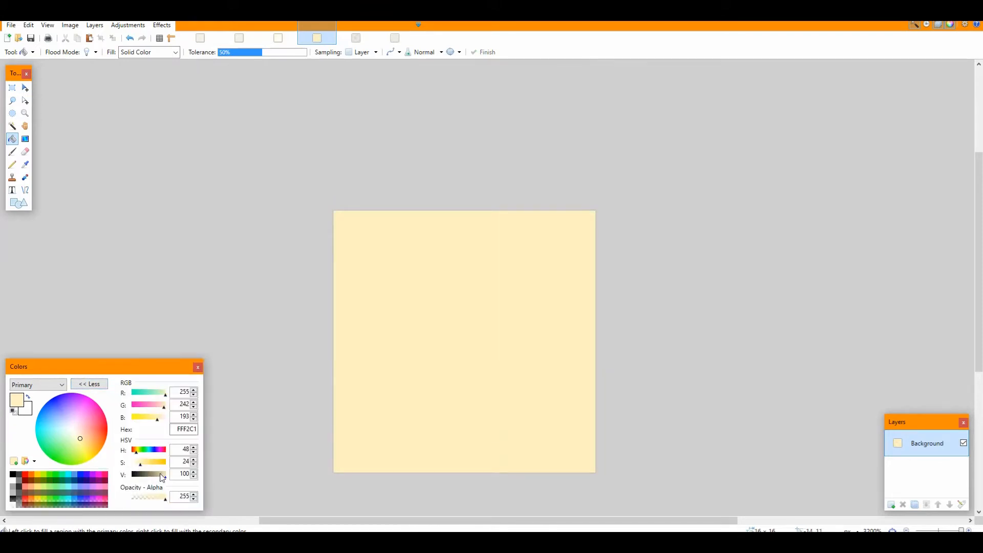
pyautogui.moveTo(165, 476); pyautogui.dragTo(166, 477)
pyautogui.moveTo(160, 419); pyautogui.dragTo(159, 419)
pyautogui.click(488, 362)
pyautogui.click(164, 27)
pyautogui.click(163, 27)
# Set up the Gradient tool as a radial gradient with antialiasing disabled, undoing any accidental gradient on the canvas.
pyautogui.click(25, 139)
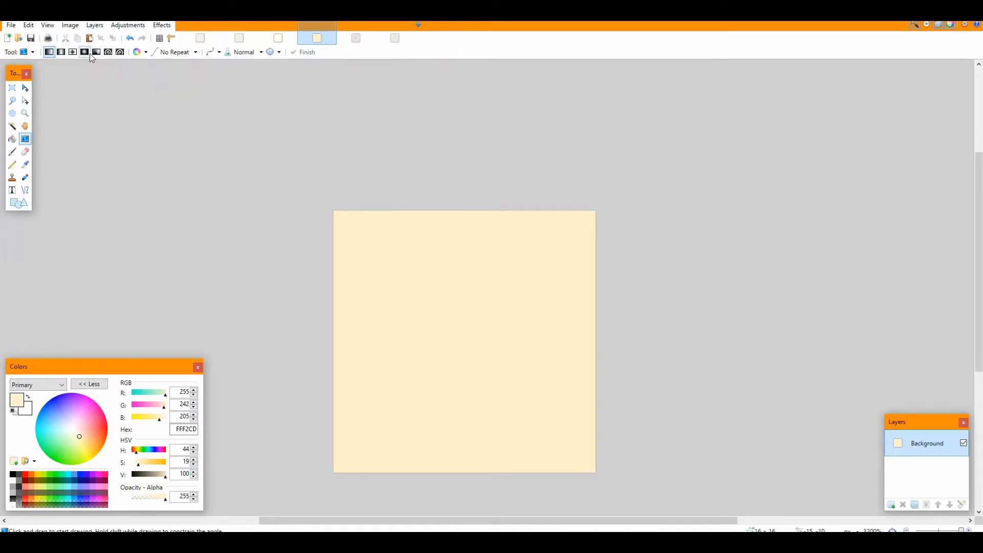
pyautogui.click(86, 52)
pyautogui.click(213, 52)
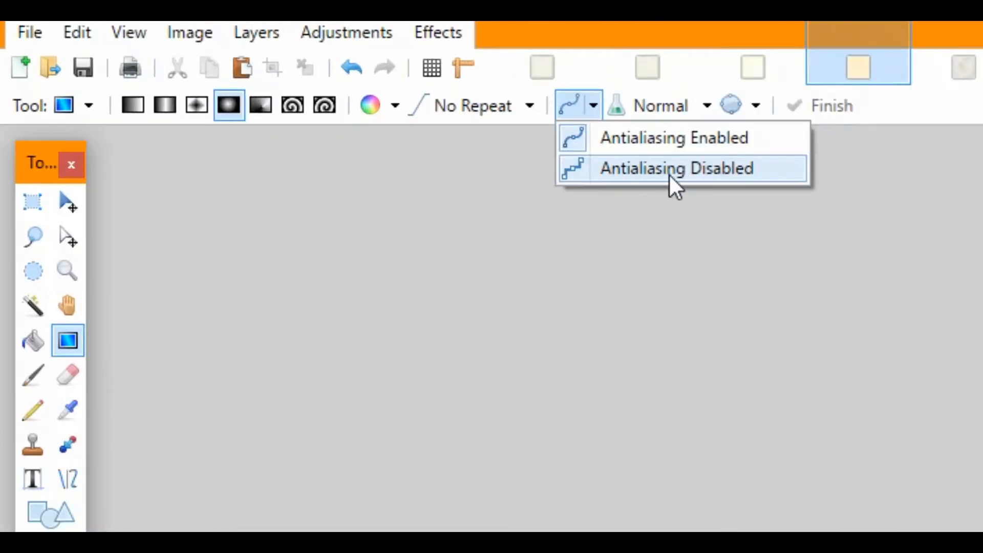
pyautogui.click(698, 175)
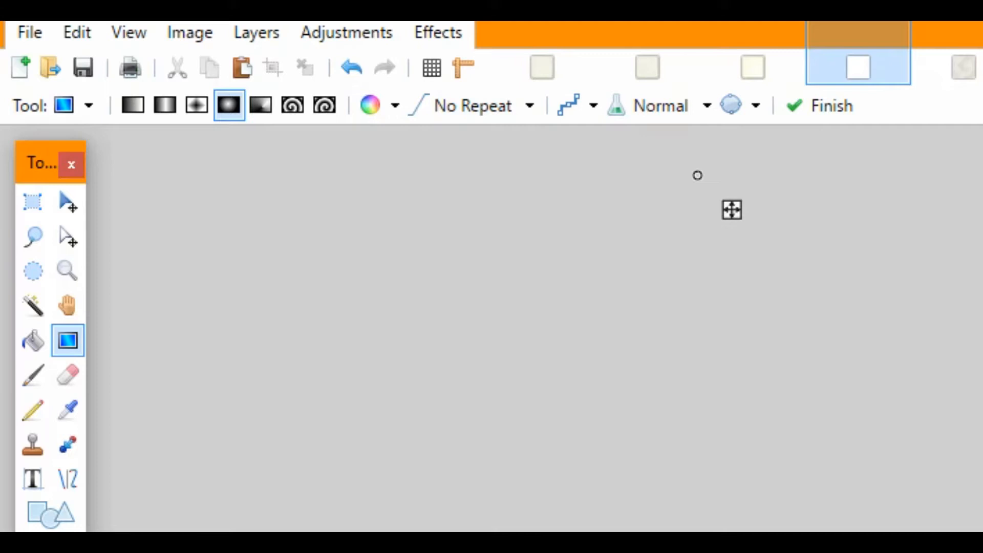
pyautogui.hotkey('ctrl', 'z')
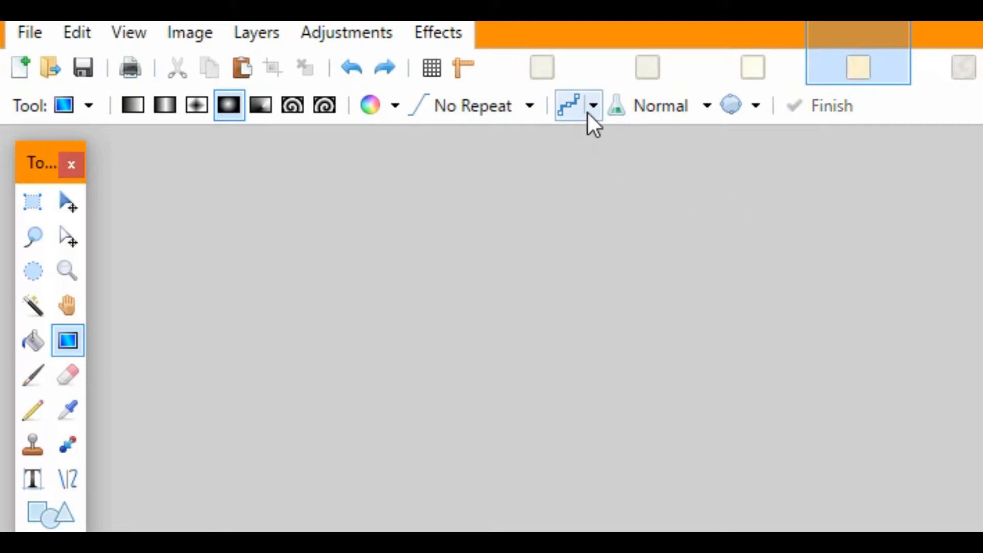
# Set the gradient to Repeat Reflected and its selection quality to pixelated.
pyautogui.click(530, 106)
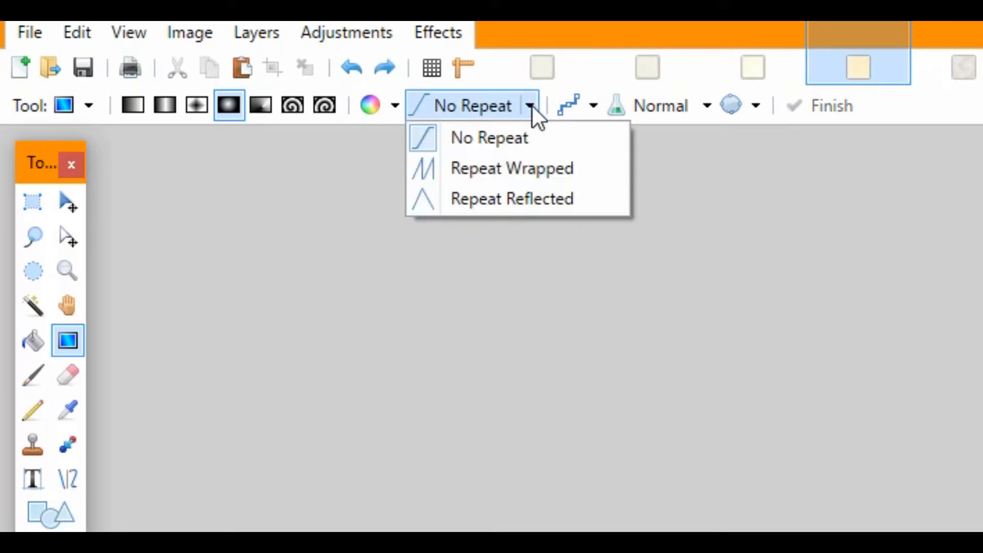
pyautogui.click(510, 199)
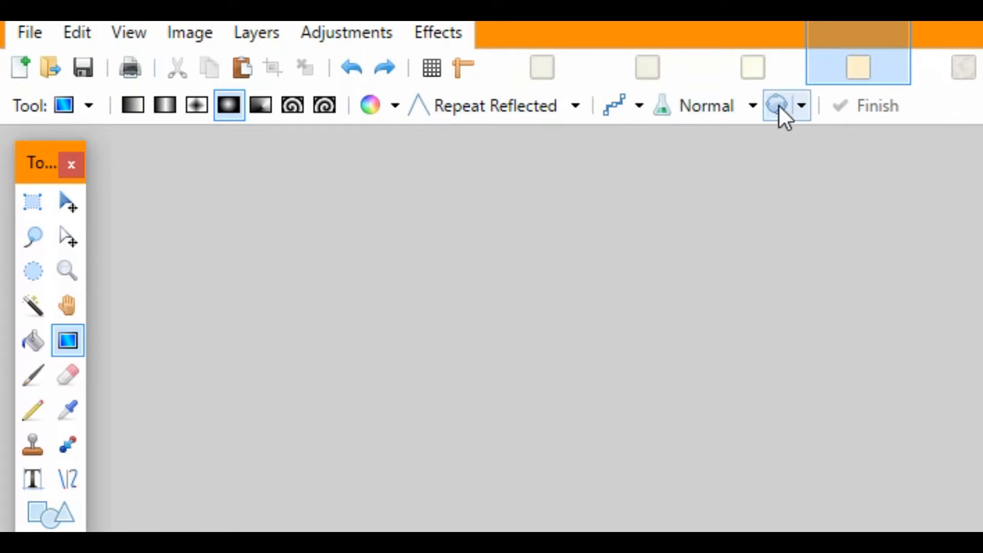
pyautogui.click(803, 106)
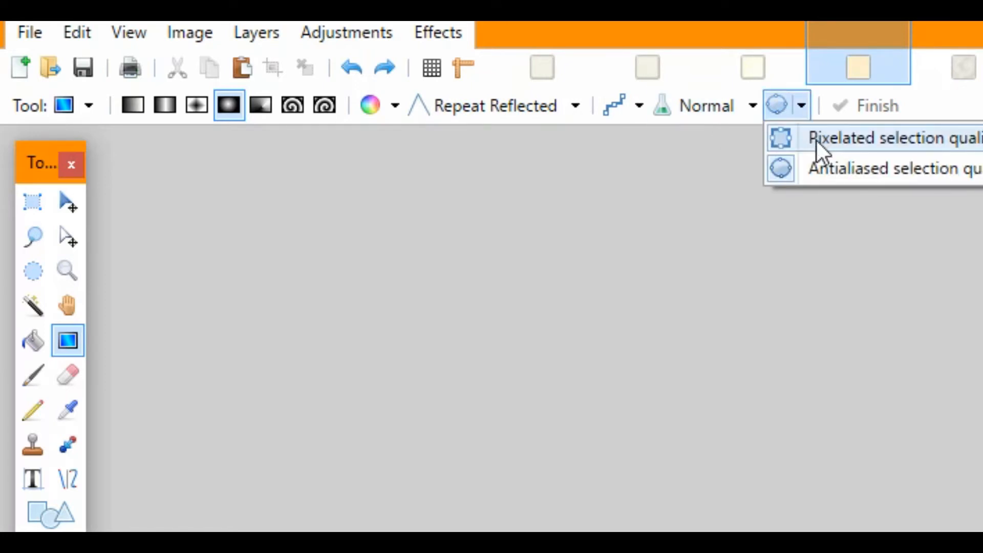
pyautogui.click(815, 139)
pyautogui.hotkey('ctrl', 'z')
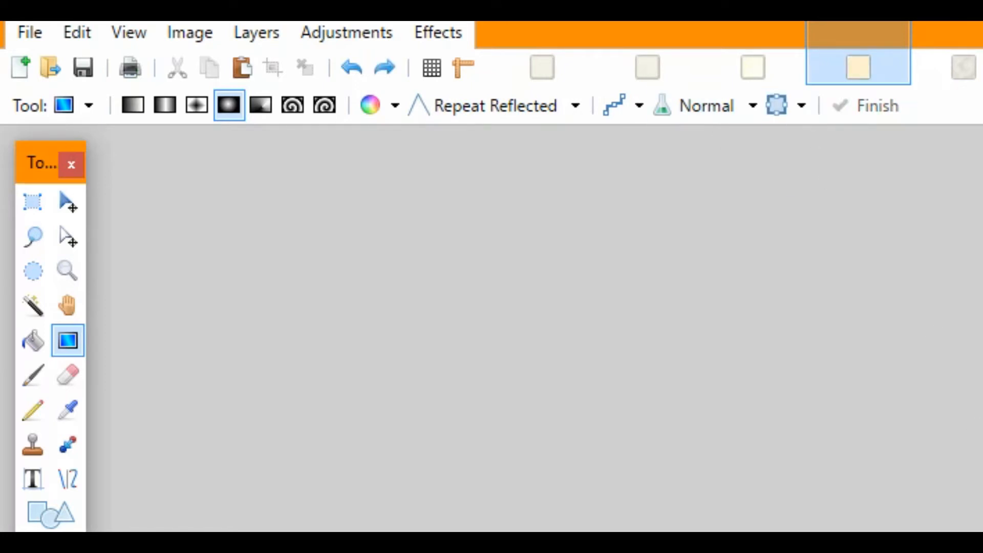
# Draw a cream-to-white radial gradient on the canvas and adjust its handles so it is centred near the middle.
pyautogui.moveTo(395, 245); pyautogui.dragTo(523, 330)
pyautogui.moveTo(455, 284)
pyautogui.mouseDown()
pyautogui.moveTo(345, 181)
pyautogui.moveTo(471, 272)
pyautogui.mouseUp()
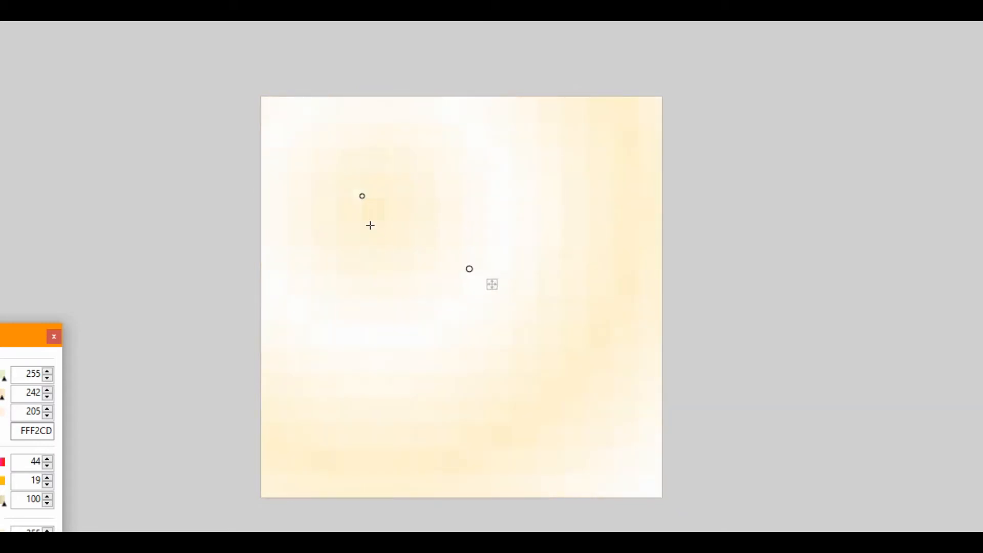
pyautogui.moveTo(362, 198); pyautogui.dragTo(594, 313)
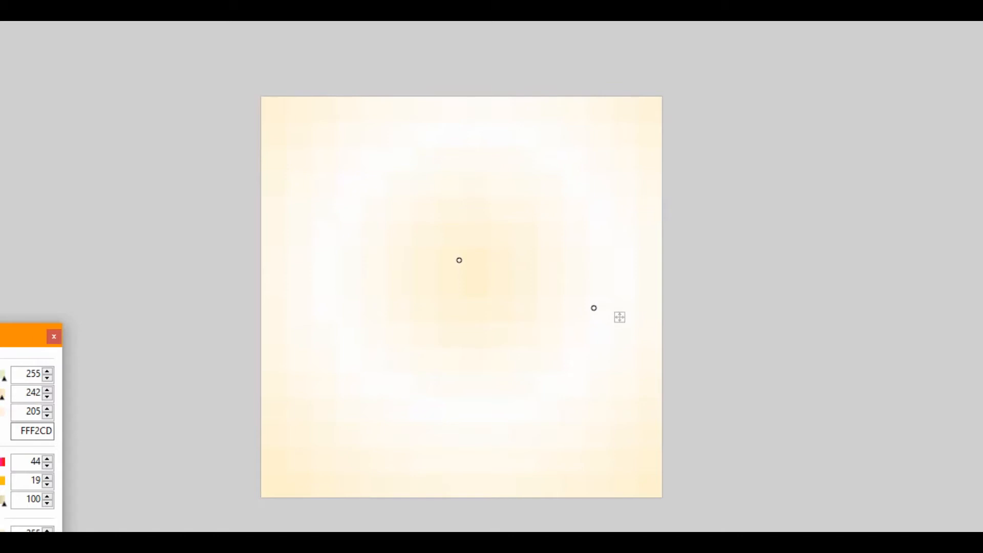
# Recolour the gradient with primary colour E5E5B9 and secondary FFF2CD, and shift its centre toward the canvas's right side.
pyautogui.press('x')
pyautogui.moveTo(3, 417); pyautogui.dragTo(0, 424)
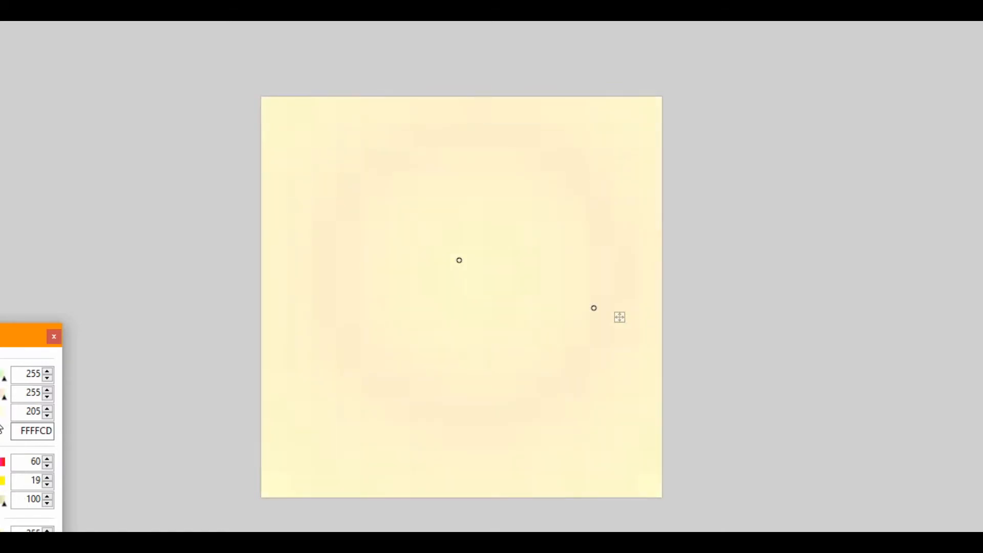
pyautogui.moveTo(2, 502); pyautogui.dragTo(3, 509)
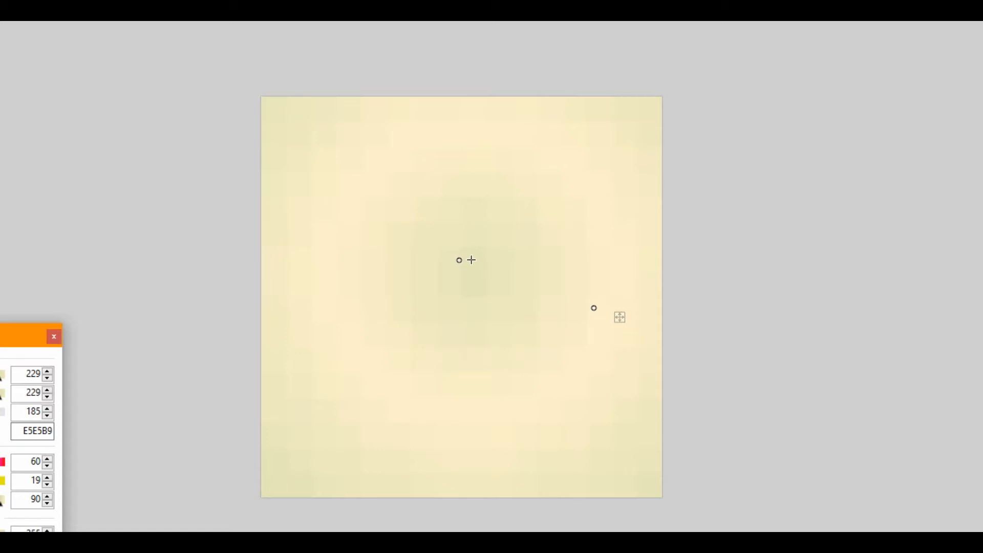
pyautogui.moveTo(459, 260); pyautogui.dragTo(561, 318)
pyautogui.moveTo(451, 276); pyautogui.dragTo(377, 231)
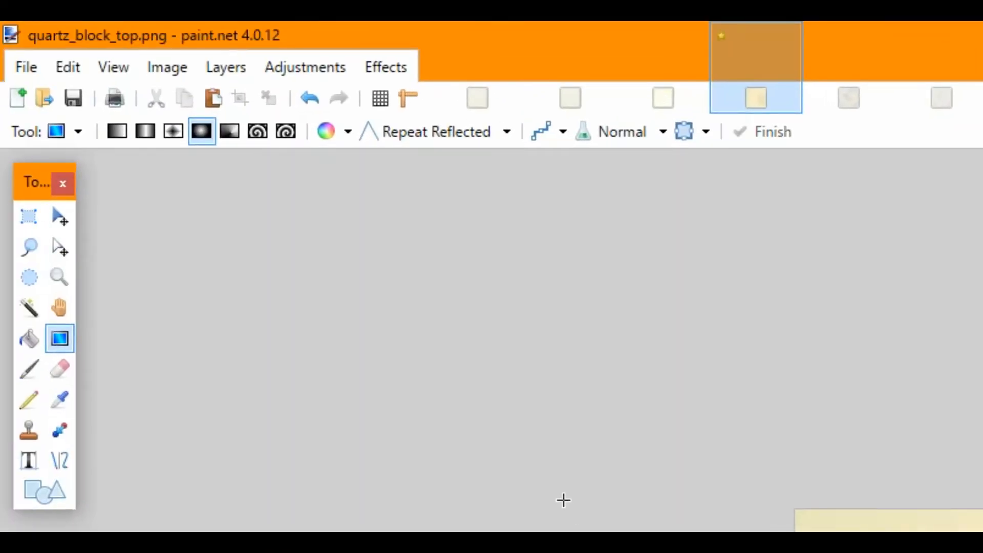
# Raise the texture's brightness with the Brightness / Contrast adjustment, keeping contrast at 0.
pyautogui.click(307, 67)
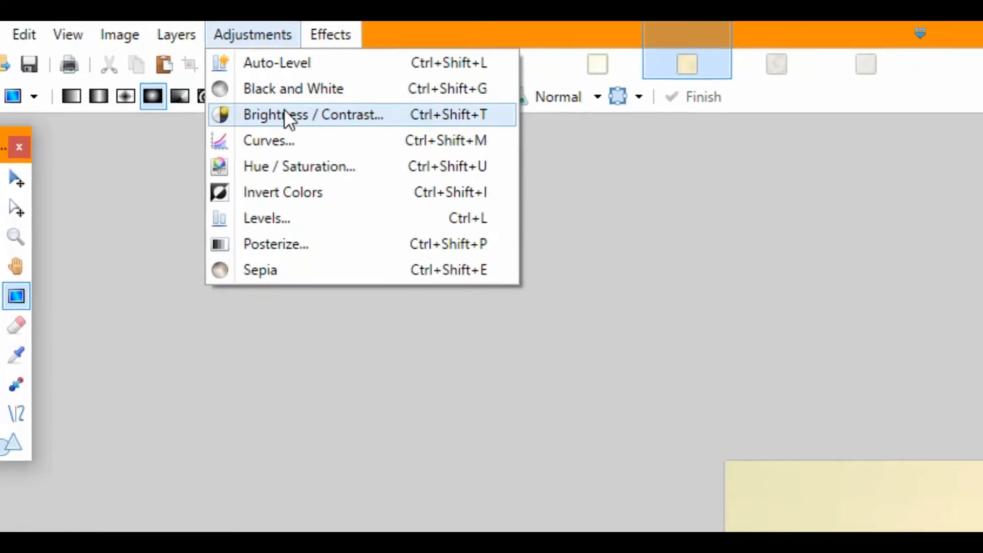
pyautogui.click(339, 151)
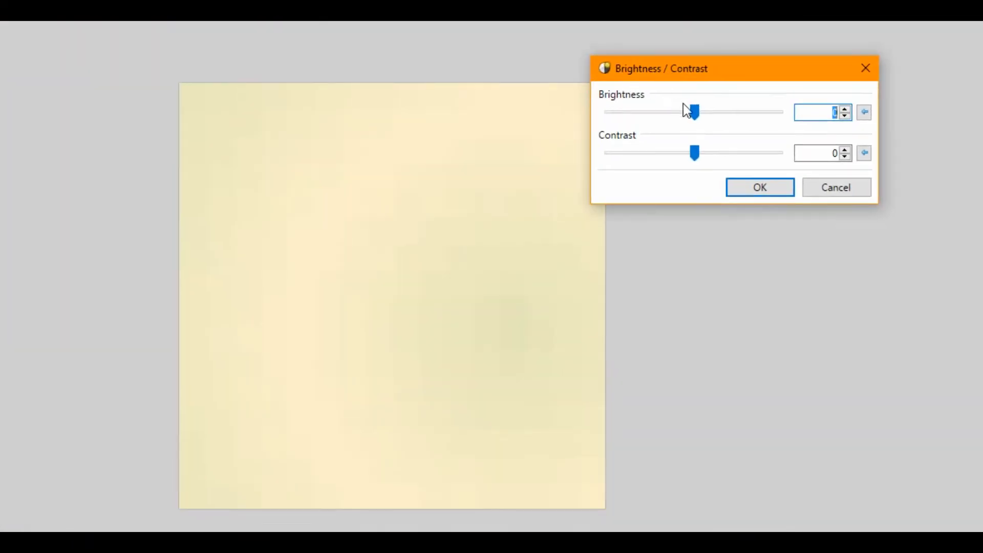
pyautogui.moveTo(684, 108); pyautogui.dragTo(717, 112)
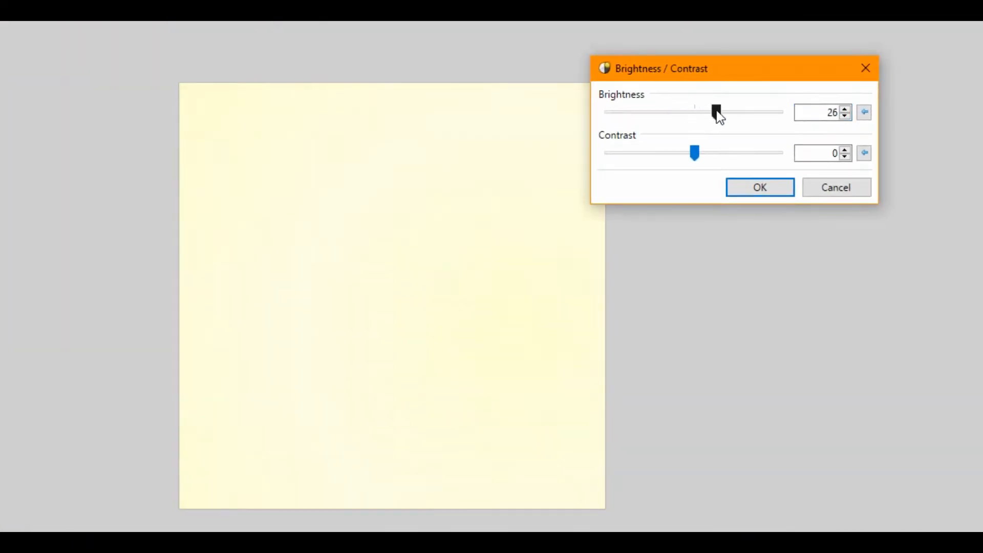
pyautogui.click(762, 187)
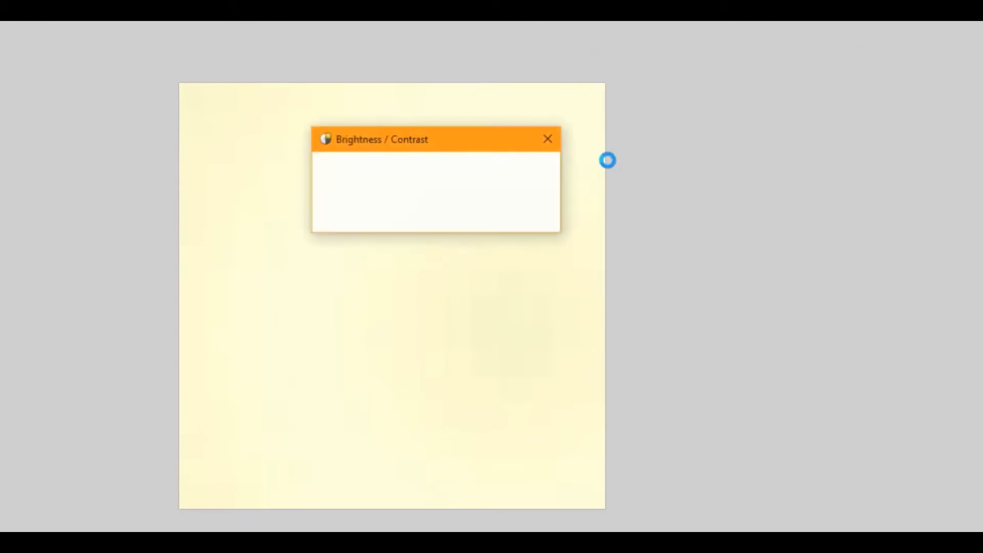
# Open the Hue / Saturation adjustment for the texture and place its dialog clear of the canvas.
pyautogui.click(397, 83)
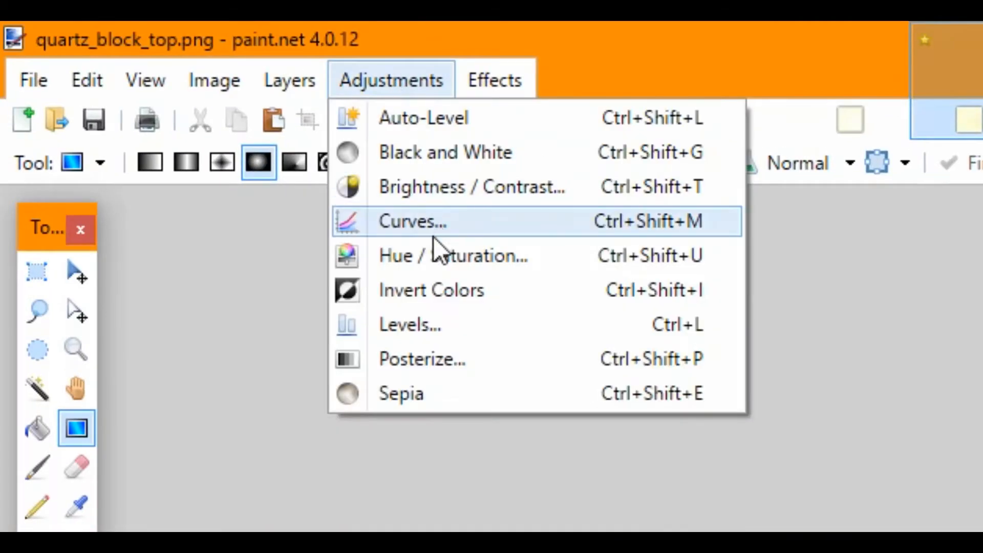
pyautogui.click(443, 255)
pyautogui.moveTo(561, 219); pyautogui.dragTo(744, 86)
pyautogui.moveTo(714, 168); pyautogui.dragTo(651, 169)
pyautogui.moveTo(722, 214); pyautogui.dragTo(711, 214)
pyautogui.click(861, 129)
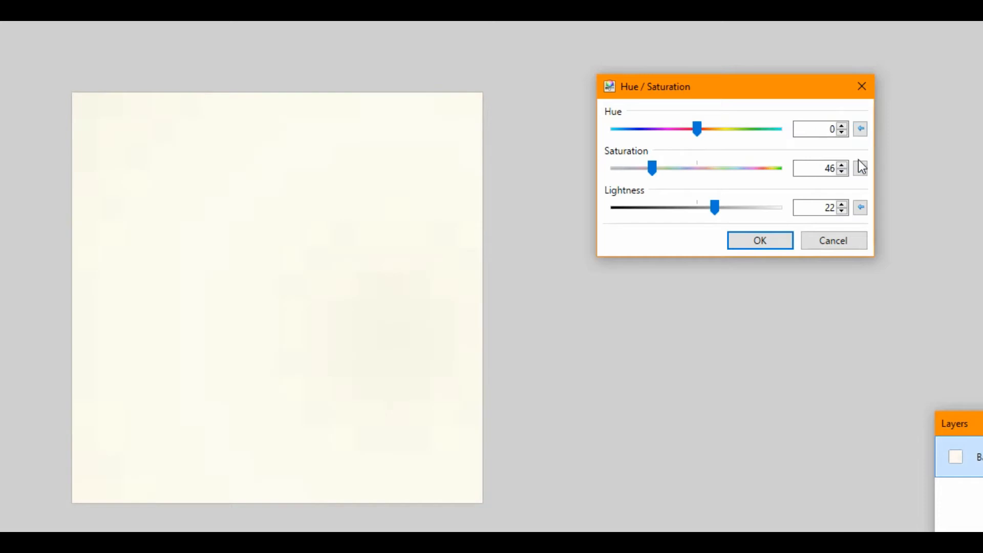
pyautogui.click(863, 170)
pyautogui.click(863, 203)
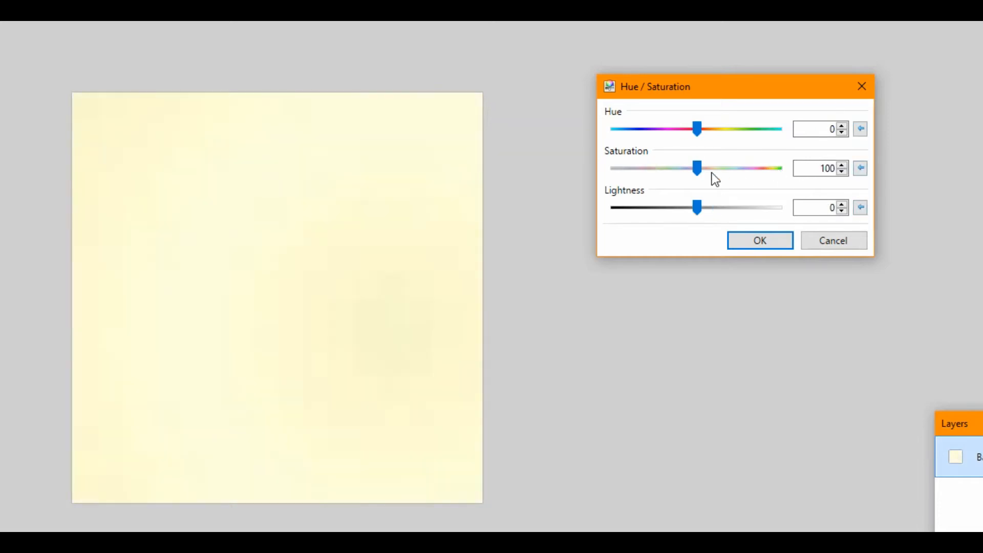
# Apply a saturation of 52 and a lightness of 3 to the texture.
pyautogui.moveTo(697, 208); pyautogui.dragTo(702, 213)
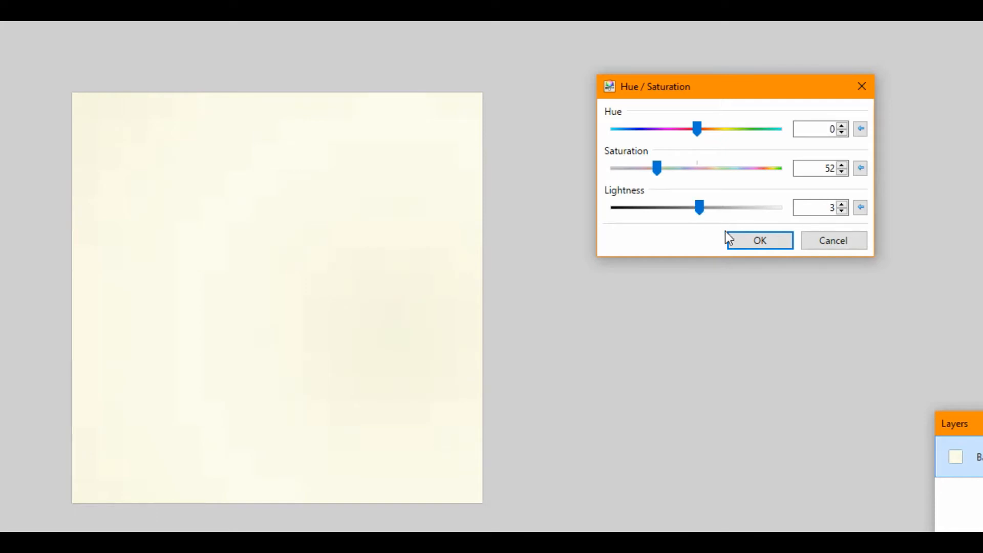
pyautogui.click(742, 241)
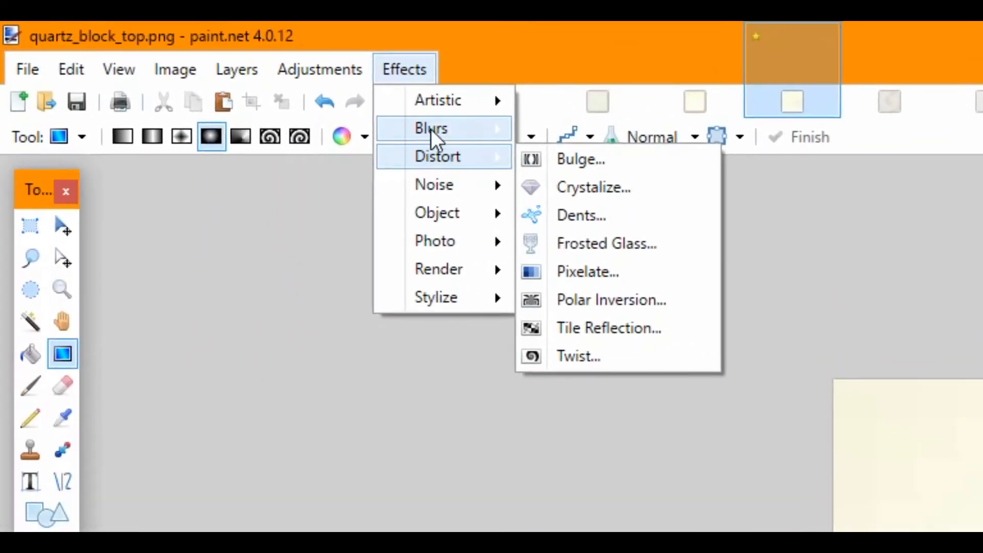
# Add noise to the texture with intensity 16, colour saturation 21 and coverage 100.
pyautogui.moveTo(425, 192)
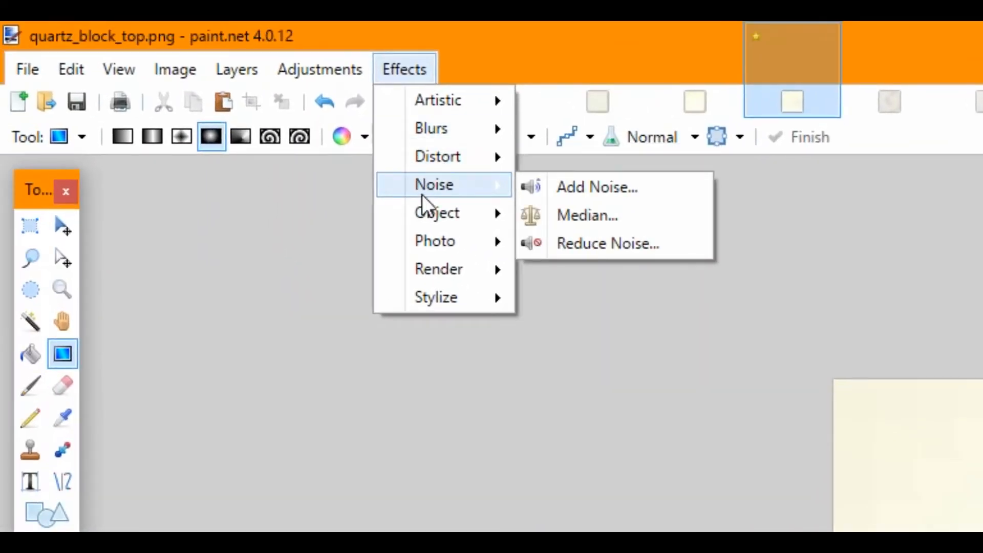
pyautogui.click(586, 189)
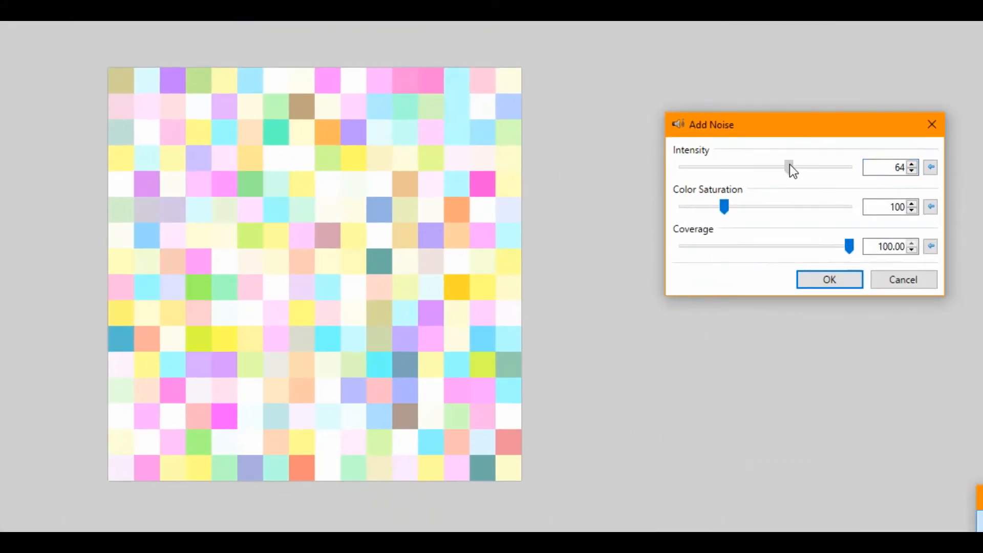
pyautogui.moveTo(789, 164); pyautogui.dragTo(707, 169)
pyautogui.moveTo(724, 207); pyautogui.dragTo(689, 207)
pyautogui.moveTo(851, 252)
pyautogui.mouseDown()
pyautogui.moveTo(781, 247)
pyautogui.moveTo(852, 245)
pyautogui.mouseUp()
pyautogui.moveTo(689, 205); pyautogui.dragTo(690, 204)
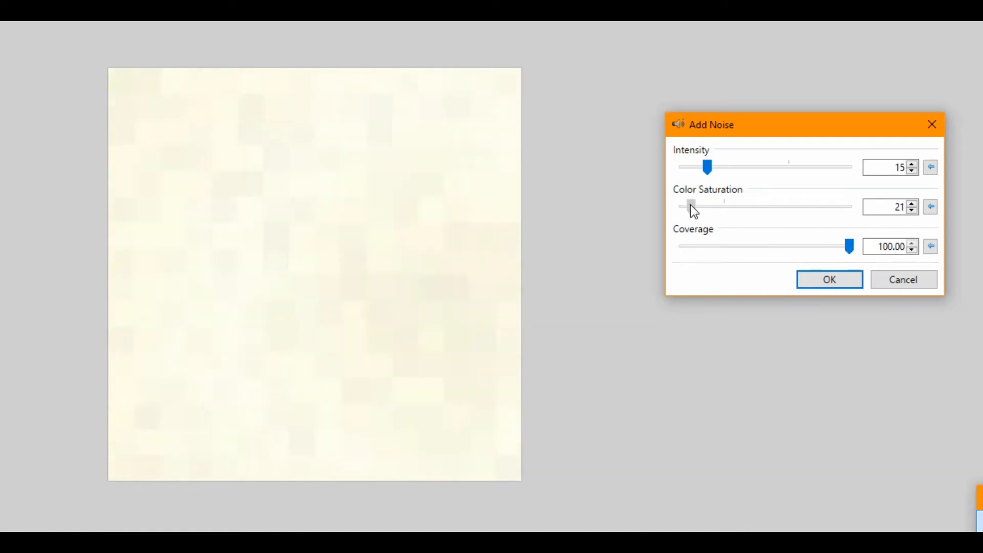
pyautogui.moveTo(715, 174); pyautogui.dragTo(708, 172)
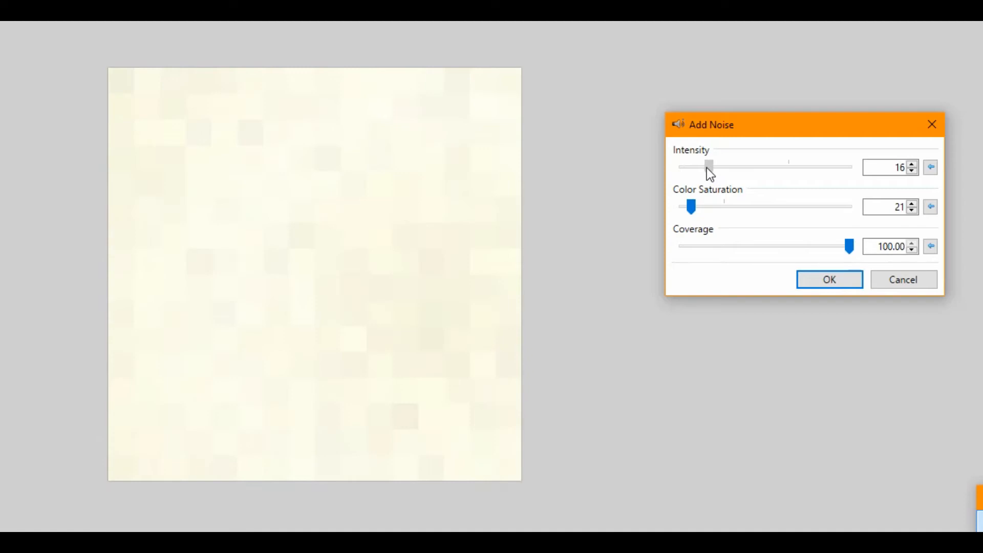
pyautogui.click(826, 281)
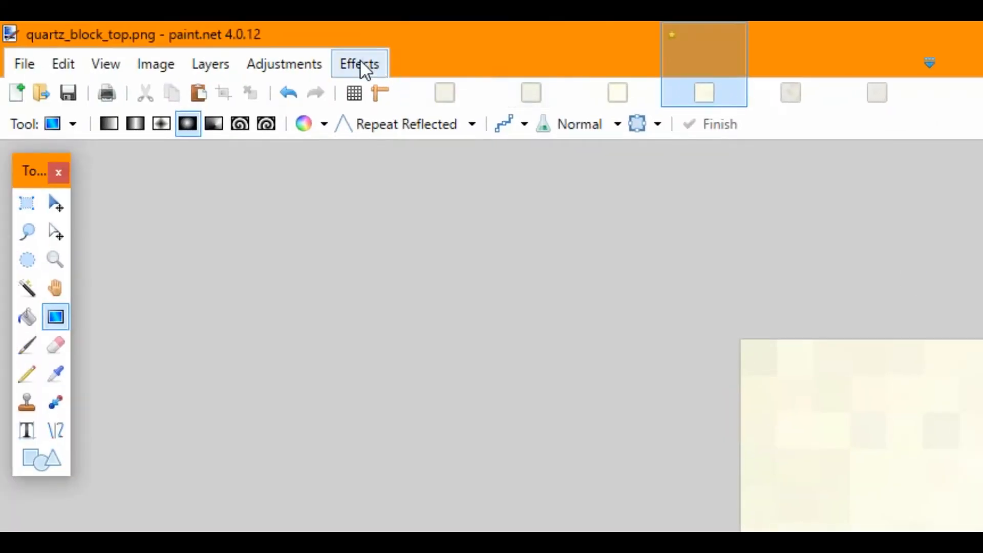
pyautogui.click(358, 64)
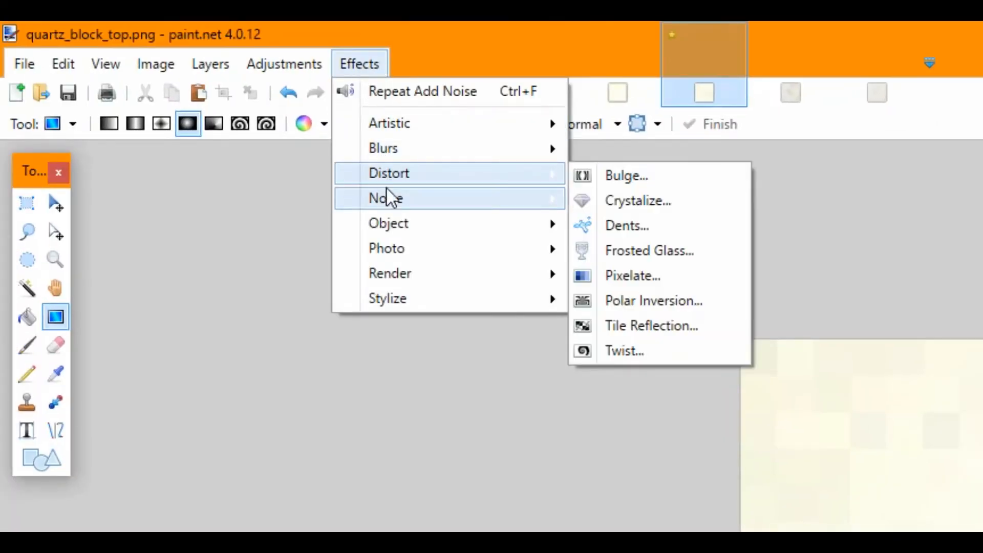
pyautogui.moveTo(565, 151)
pyautogui.click(665, 153)
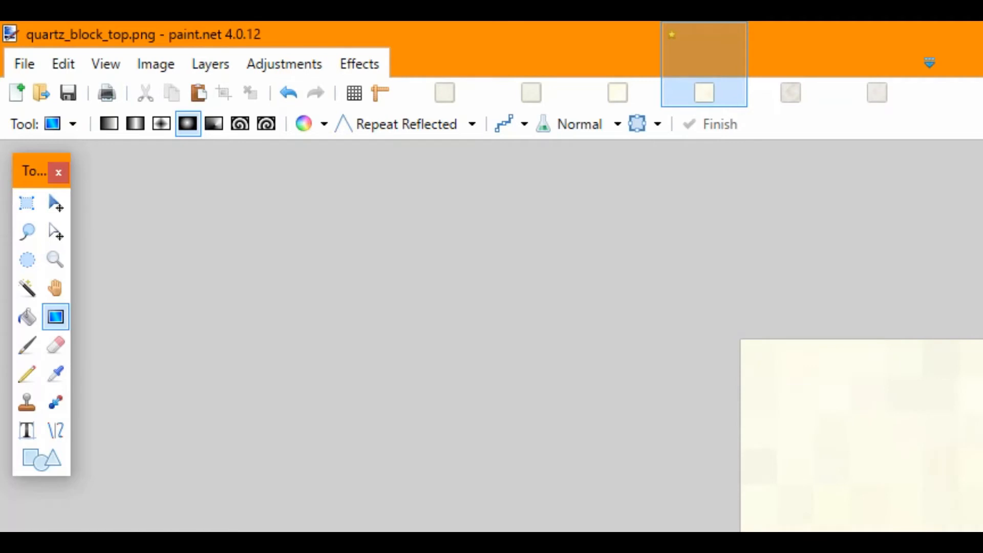
# Apply a Gaussian Blur with a radius of 1 to the texture and switch to the next open image.
pyautogui.click(360, 63)
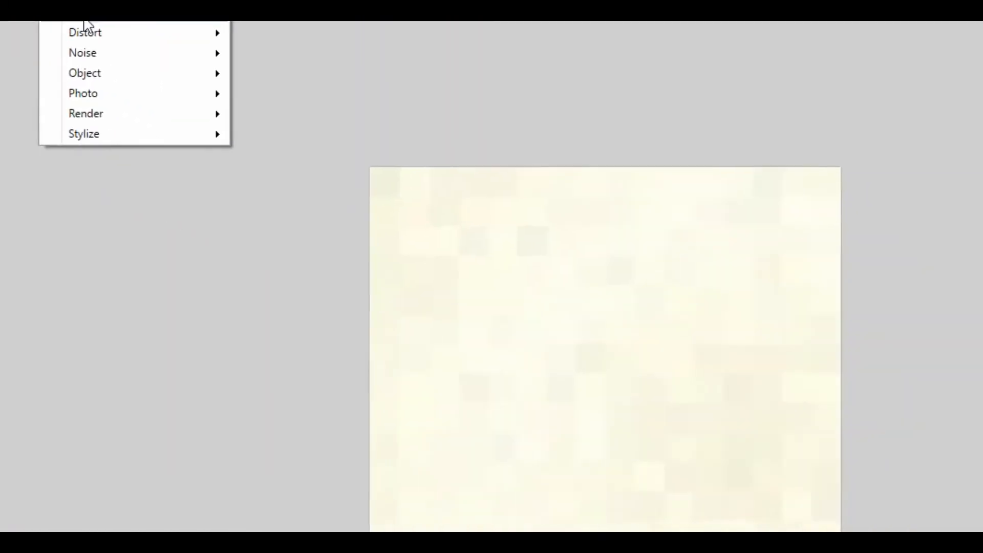
pyautogui.moveTo(369, 151)
pyautogui.click(136, 3)
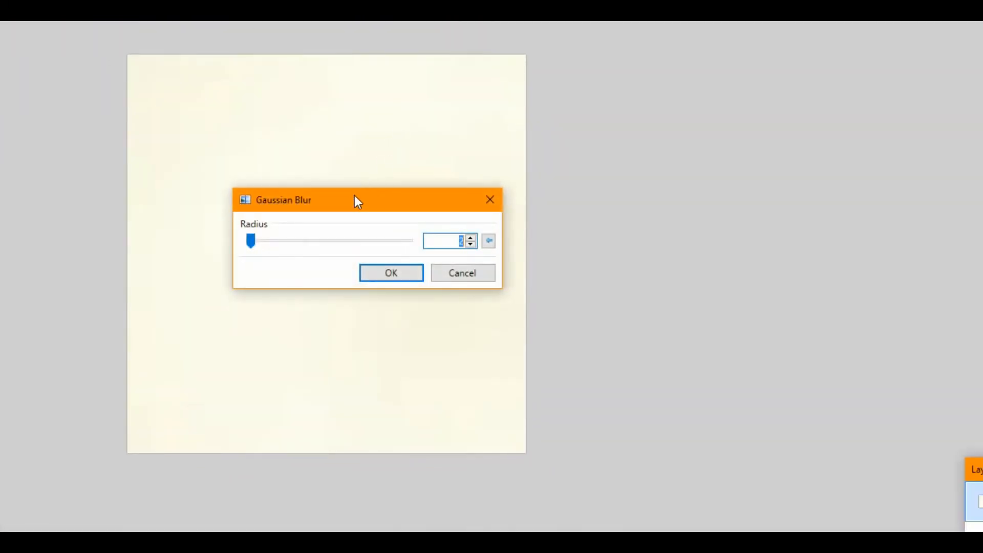
pyautogui.moveTo(448, 246); pyautogui.dragTo(913, 202)
pyautogui.moveTo(794, 163); pyautogui.dragTo(830, 161)
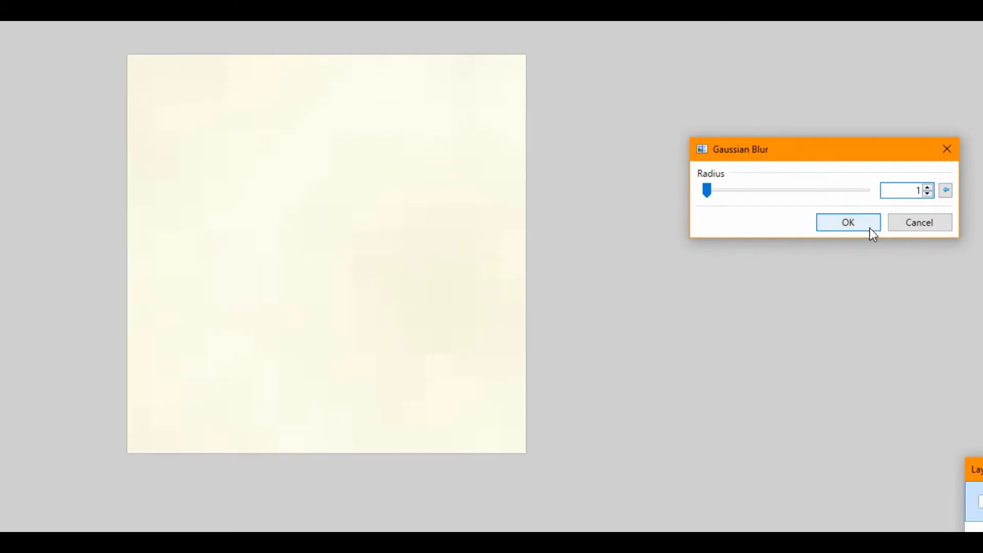
pyautogui.click(848, 223)
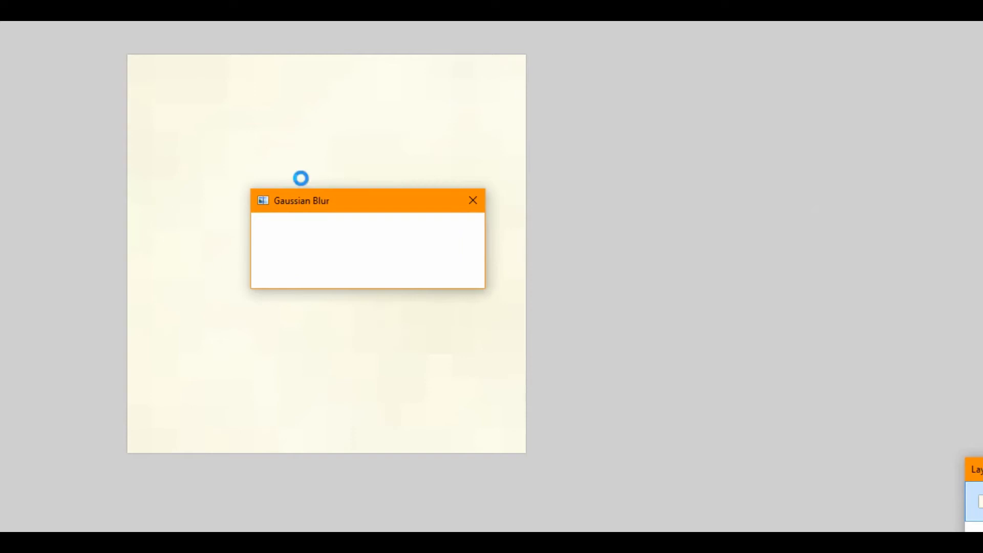
pyautogui.hotkey('ctrl', 'Tab')
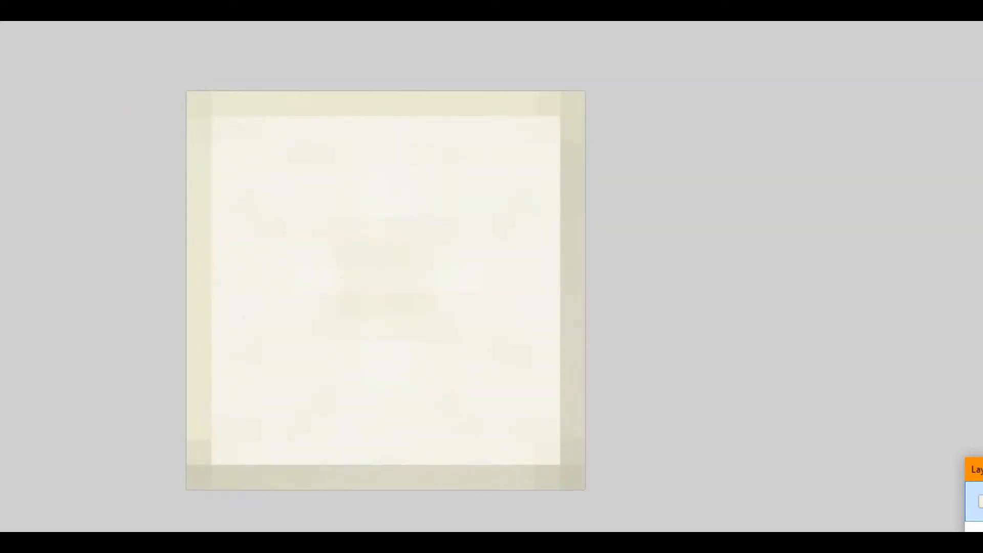
# Set the primary colour to CCCCA5 and draw a one-pixel rectangular border along the outer edge of the cream texture.
pyautogui.hotkey('ctrl', 'Tab')
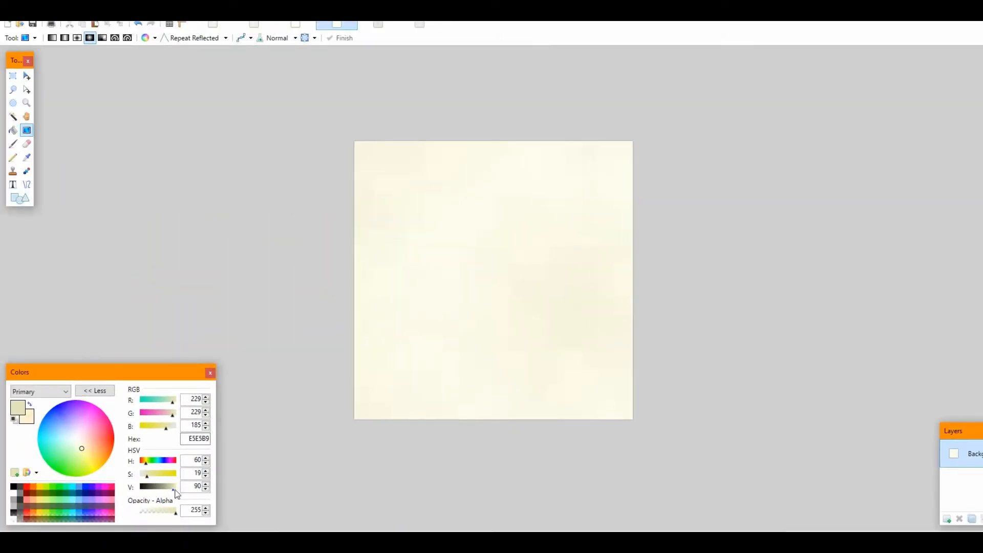
pyautogui.moveTo(175, 490); pyautogui.dragTo(168, 490)
pyautogui.press('o')
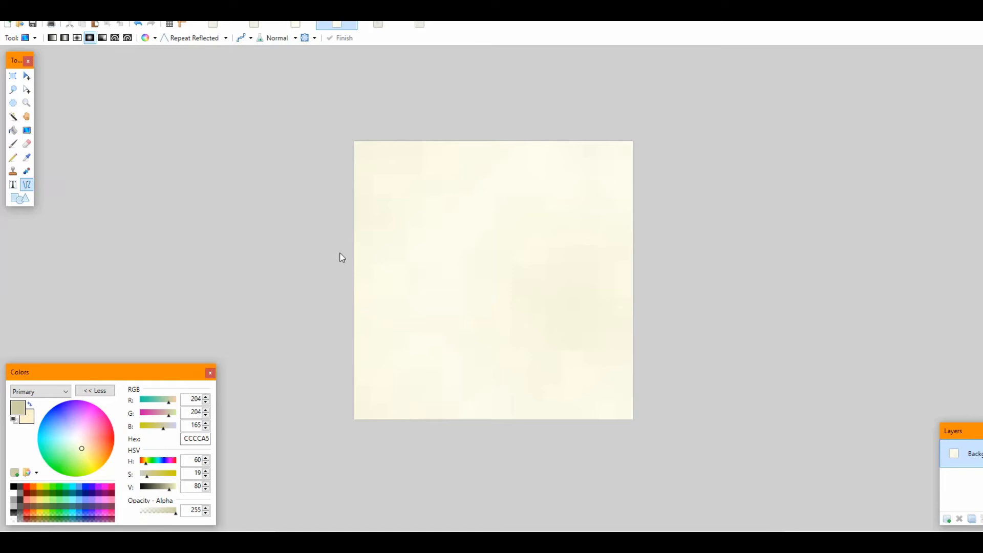
pyautogui.press('o')
pyautogui.click(164, 38)
pyautogui.moveTo(359, 147); pyautogui.dragTo(629, 417)
pyautogui.press('Return')
# Check the border shading in the first open image, return to the bordered texture and swap the primary and secondary colours.
pyautogui.click(212, 24)
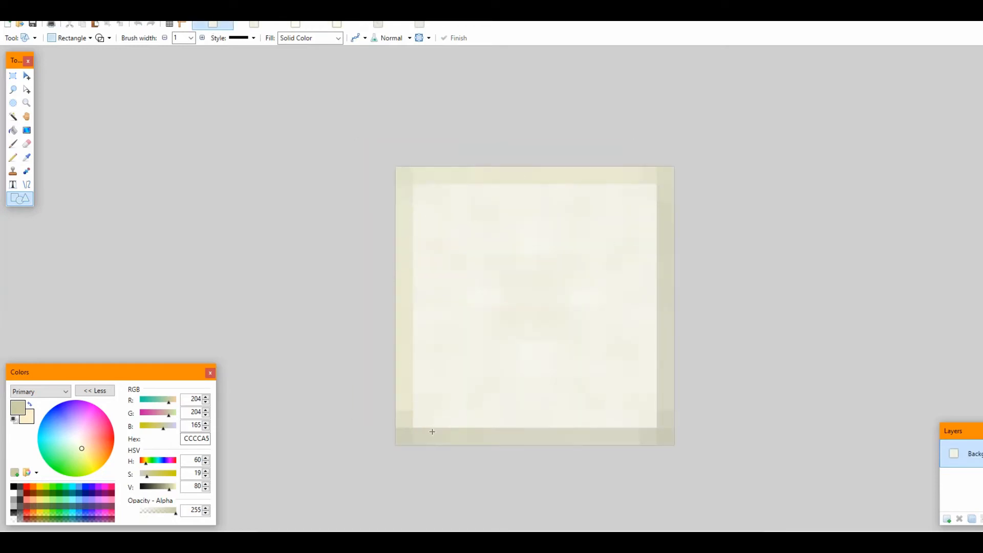
pyautogui.click(336, 23)
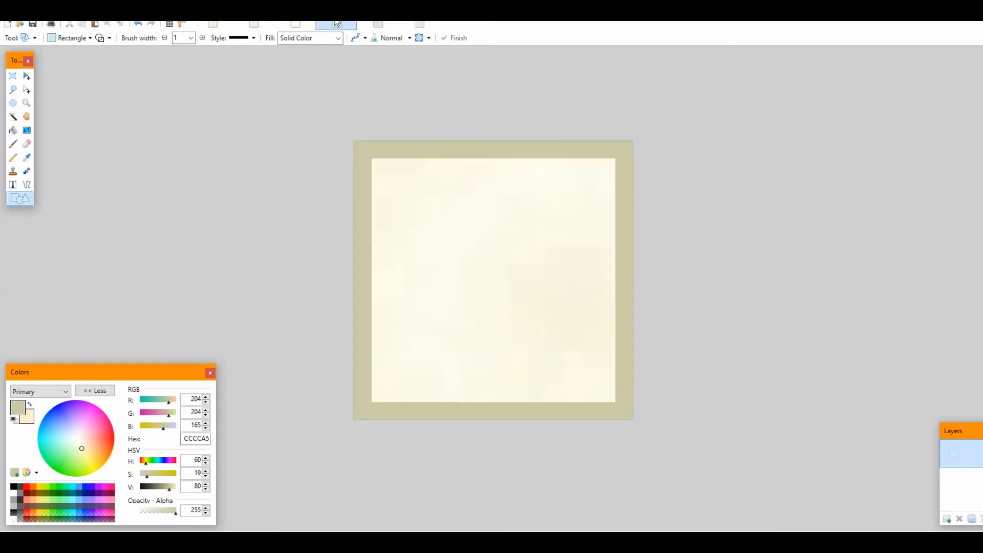
pyautogui.click(29, 404)
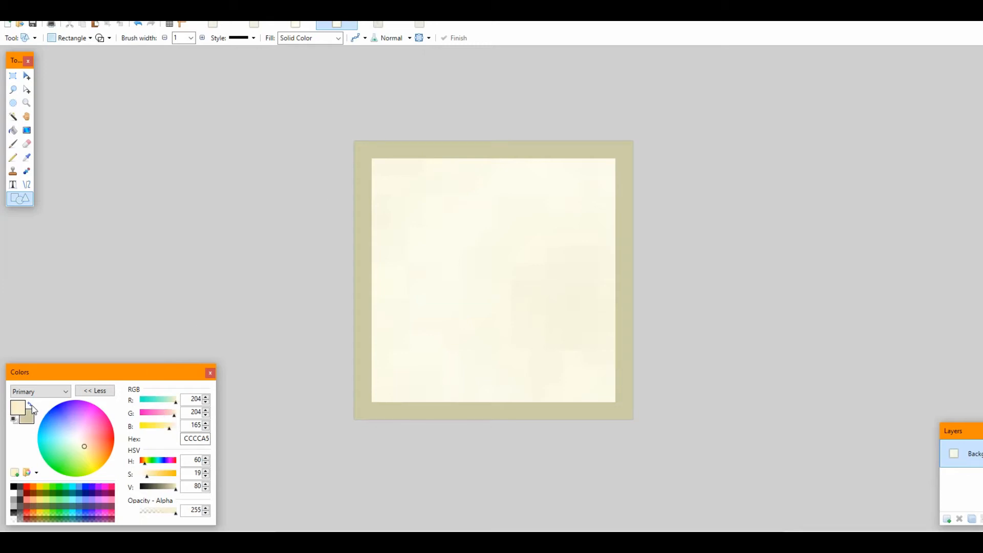
# Recolour the left and top border pixels with the Pencil in FFF2D9.
pyautogui.press('p')
pyautogui.moveTo(366, 162); pyautogui.dragTo(362, 380)
pyautogui.hotkey('ctrl', 'z')
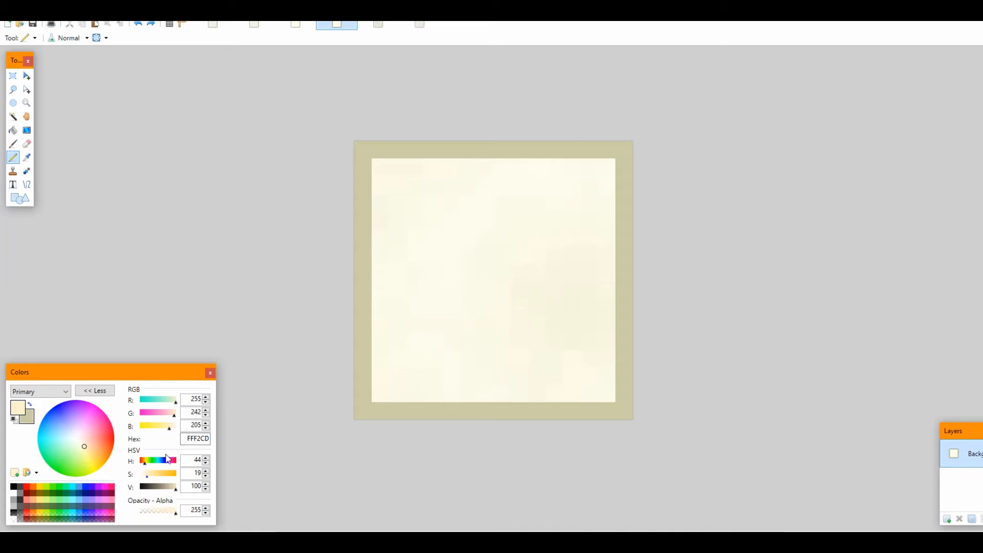
pyautogui.click(172, 428)
pyautogui.click(170, 429)
pyautogui.moveTo(368, 300)
pyautogui.mouseDown()
pyautogui.moveTo(366, 162)
pyautogui.moveTo(398, 147)
pyautogui.moveTo(630, 139)
pyautogui.mouseUp()
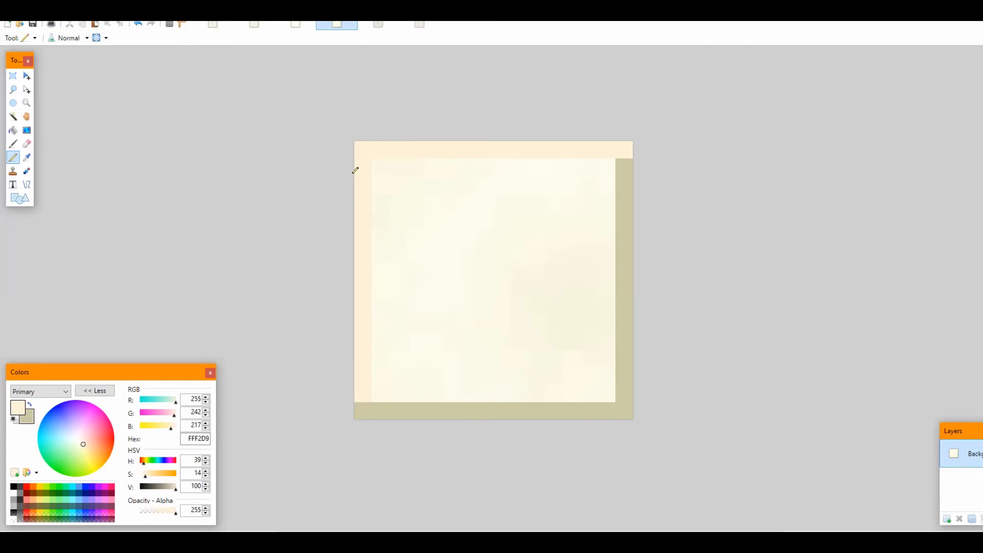
# Sample a colour from the texture's interior, darken it to E0E0D0 and pencil it over the left and top border.
pyautogui.press('k')
pyautogui.click(407, 200)
pyautogui.moveTo(175, 489); pyautogui.dragTo(172, 490)
pyautogui.moveTo(366, 391)
pyautogui.mouseDown()
pyautogui.moveTo(367, 180)
pyautogui.moveTo(391, 148)
pyautogui.moveTo(620, 144)
pyautogui.mouseUp()
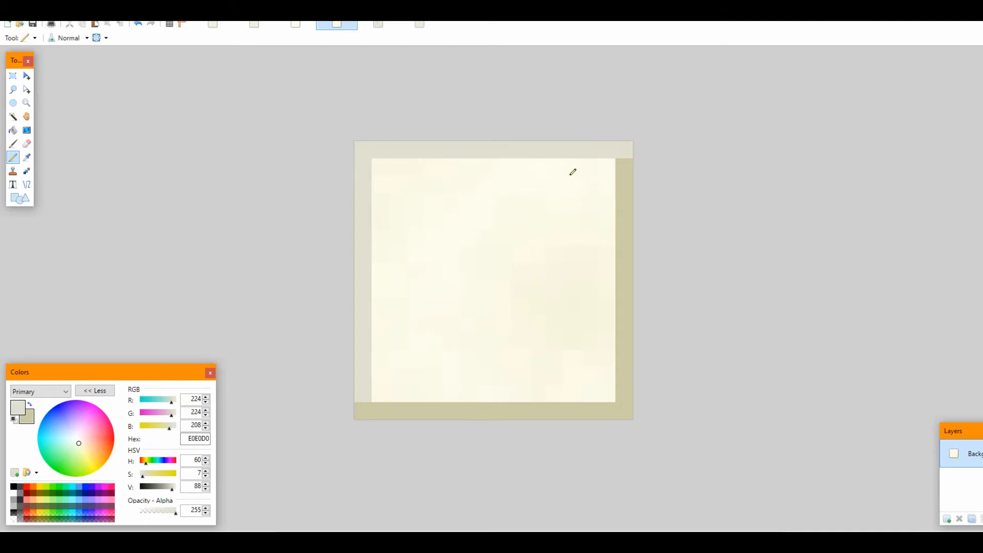
# Select the texture's interior with the Magic Wand at 19% tolerance and invert the selection so it covers the border.
pyautogui.click(14, 117)
pyautogui.click(485, 271)
pyautogui.moveTo(258, 38); pyautogui.dragTo(232, 39)
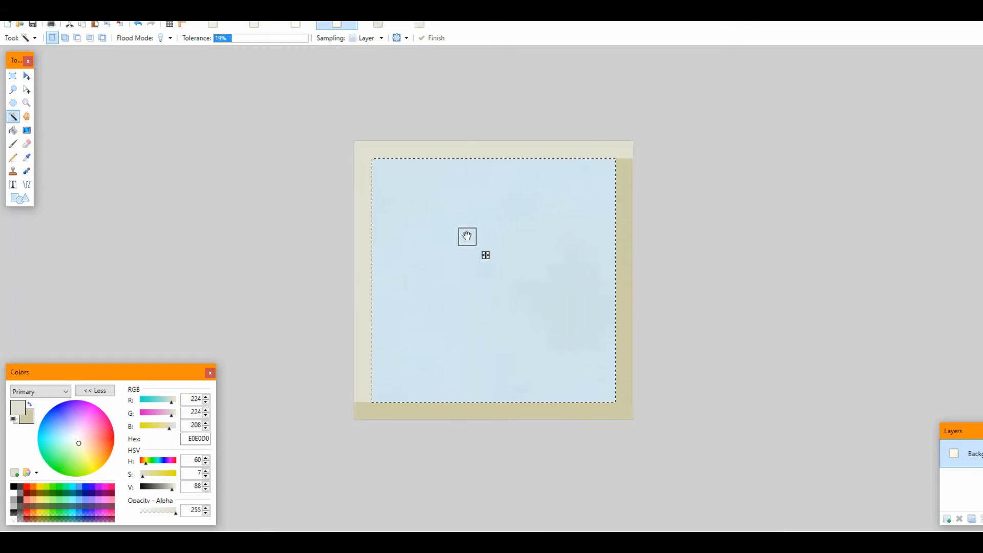
pyautogui.hotkey('alt', 'e')
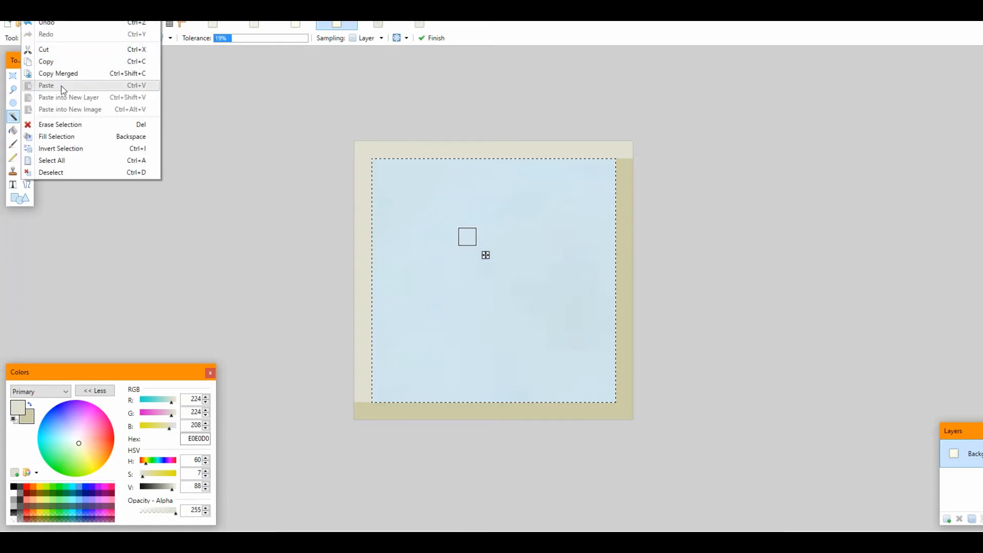
pyautogui.click(66, 149)
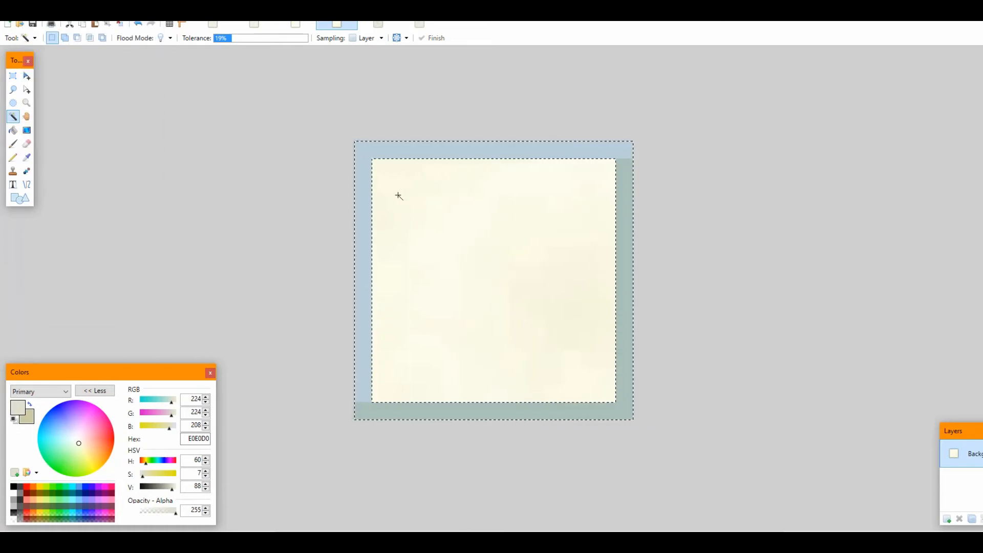
# Add noise to the selected border with intensity 16, colour saturation 21 and coverage 100, and deselect it.
pyautogui.click(171, 11)
pyautogui.moveTo(191, 76)
pyautogui.click(304, 73)
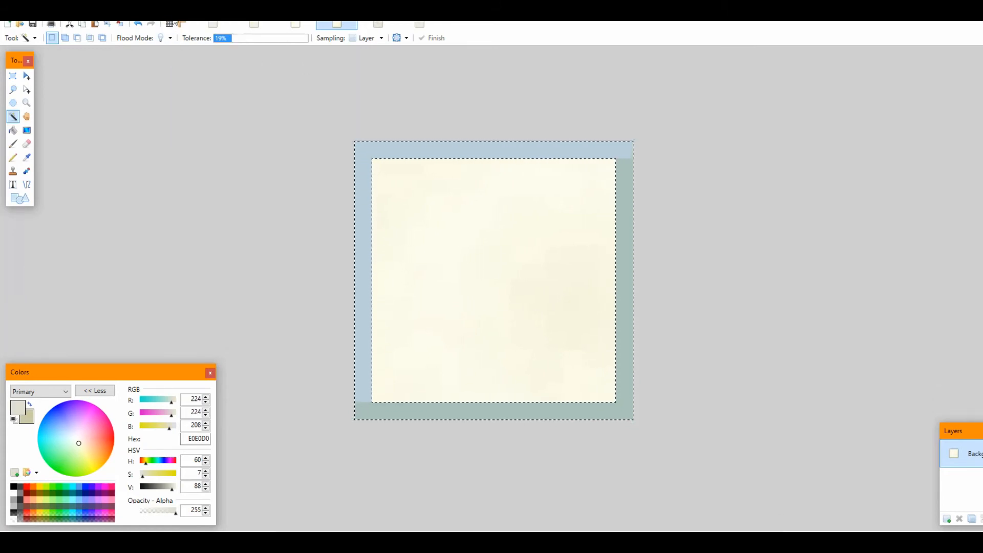
pyautogui.click(177, 22)
pyautogui.moveTo(200, 73)
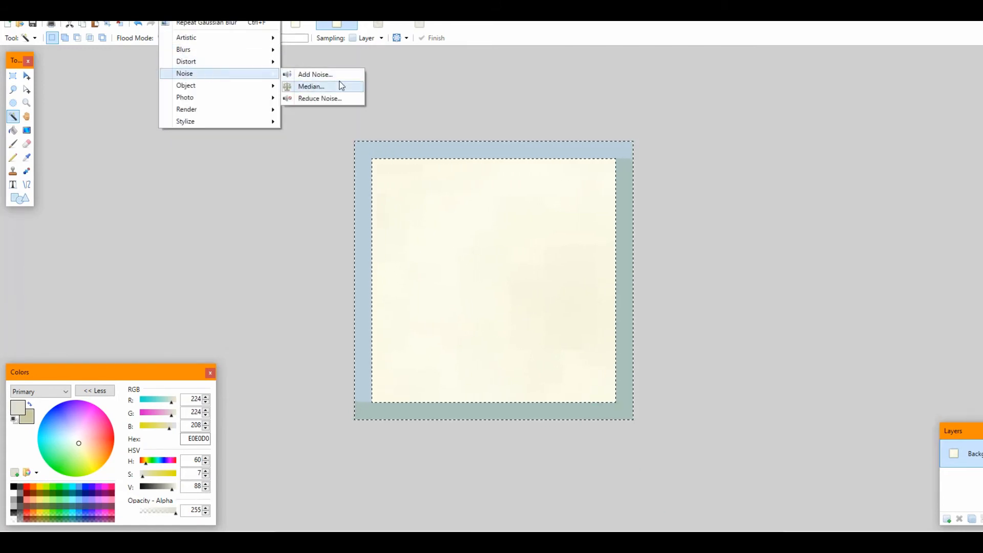
pyautogui.click(323, 75)
pyautogui.moveTo(511, 216); pyautogui.dragTo(876, 202)
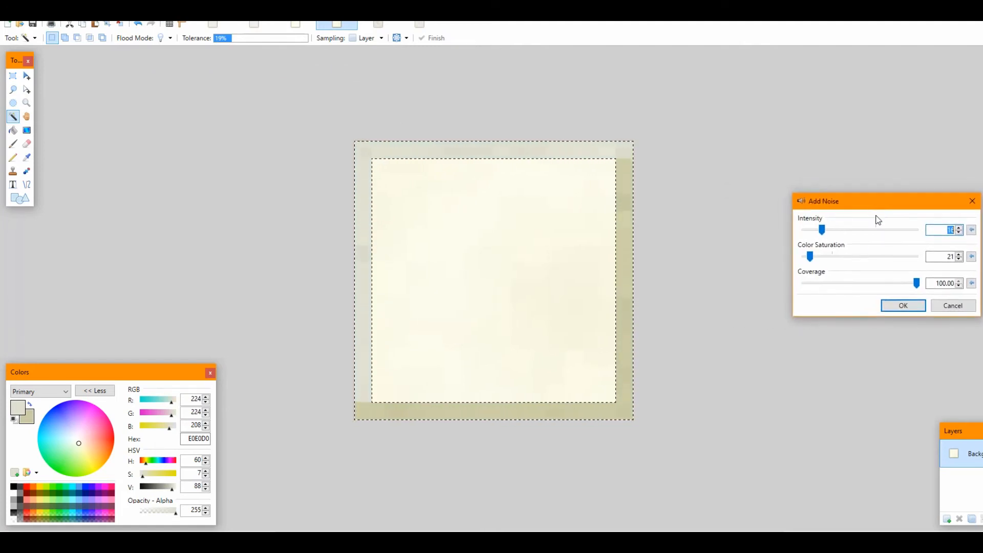
pyautogui.click(902, 305)
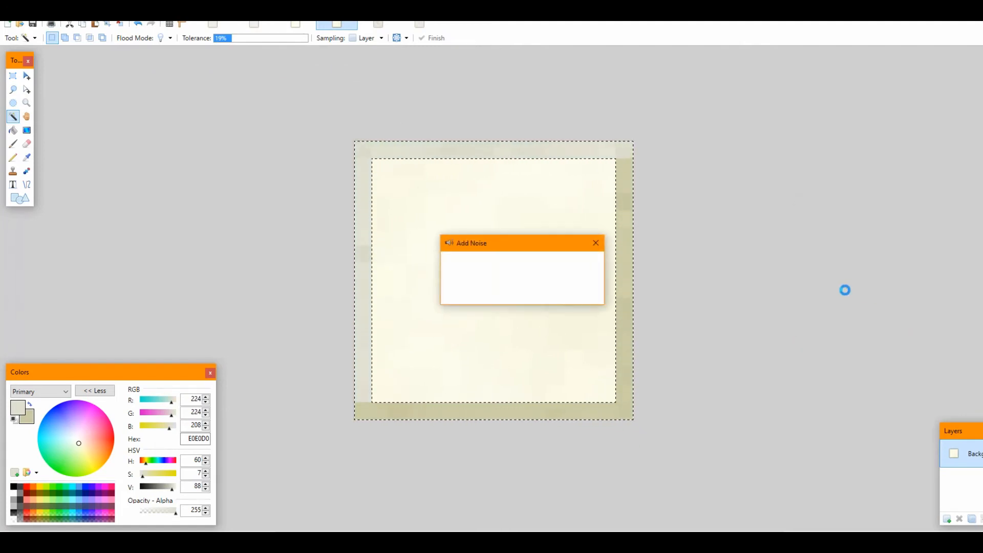
pyautogui.hotkey('ctrl', 'd')
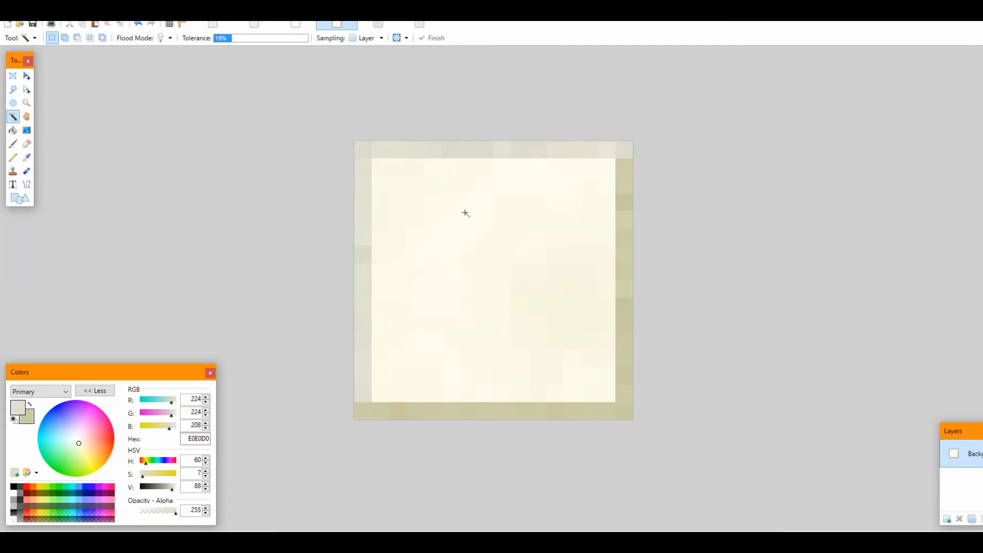
# Switch to the next open image and fill its whole canvas with FFF9E0 at 52% tolerance.
pyautogui.click(384, 25)
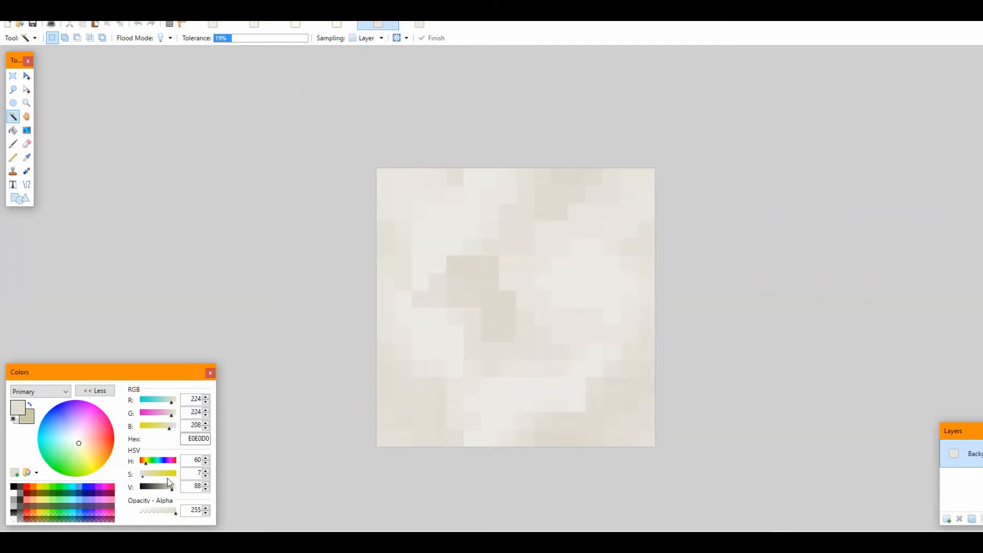
pyautogui.moveTo(172, 428); pyautogui.dragTo(177, 428)
pyautogui.moveTo(82, 441); pyautogui.dragTo(80, 443)
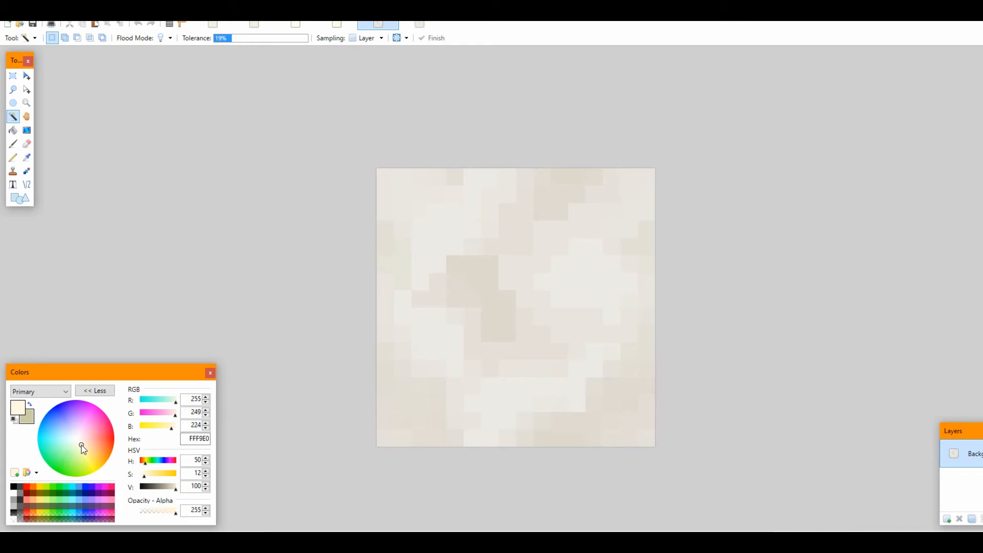
pyautogui.press('f')
pyautogui.click(506, 316)
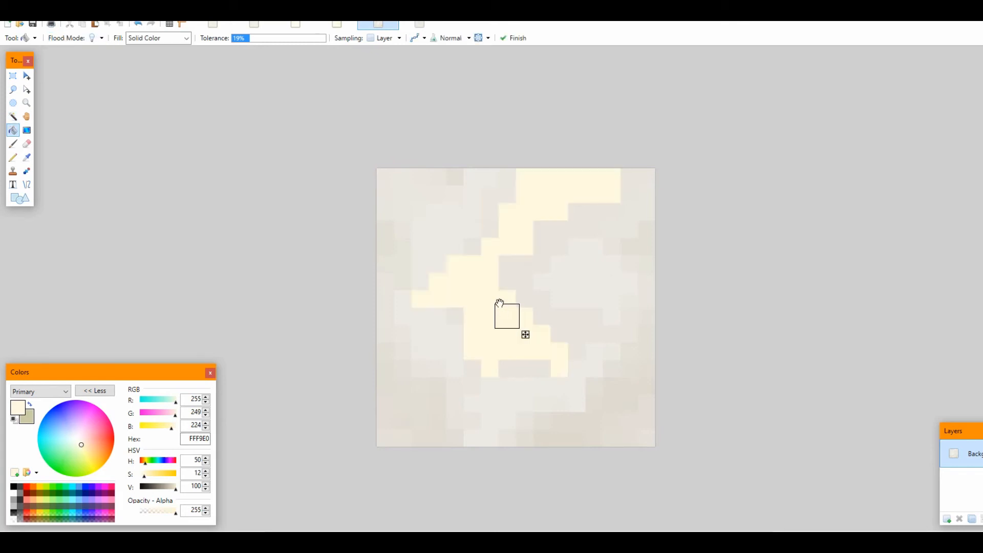
pyautogui.moveTo(267, 39); pyautogui.dragTo(281, 39)
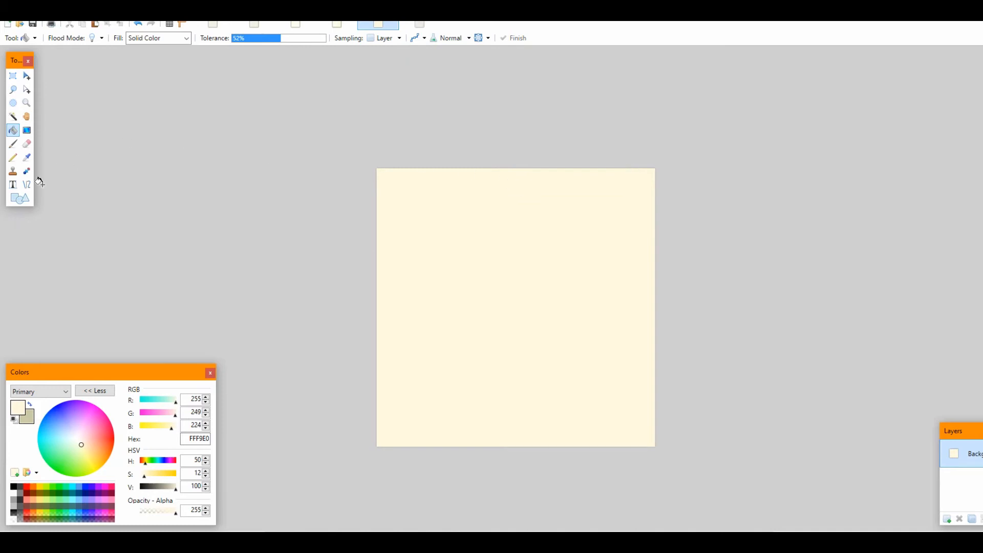
# Draw a radial gradient from FFF9E0 at the centre to CCCCA5 outwards and apply a Gaussian Blur with radius 5.
pyautogui.click(27, 133)
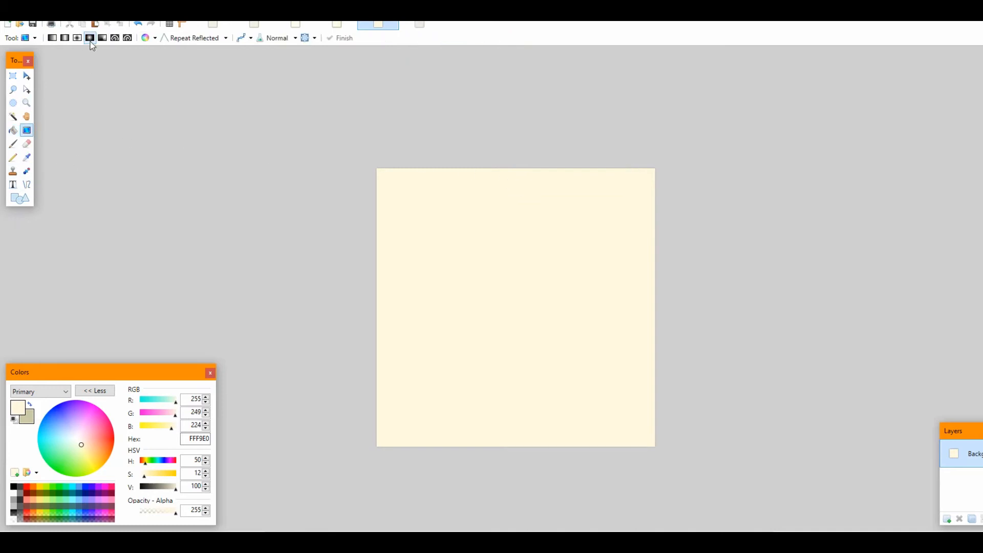
pyautogui.moveTo(503, 288); pyautogui.dragTo(648, 356)
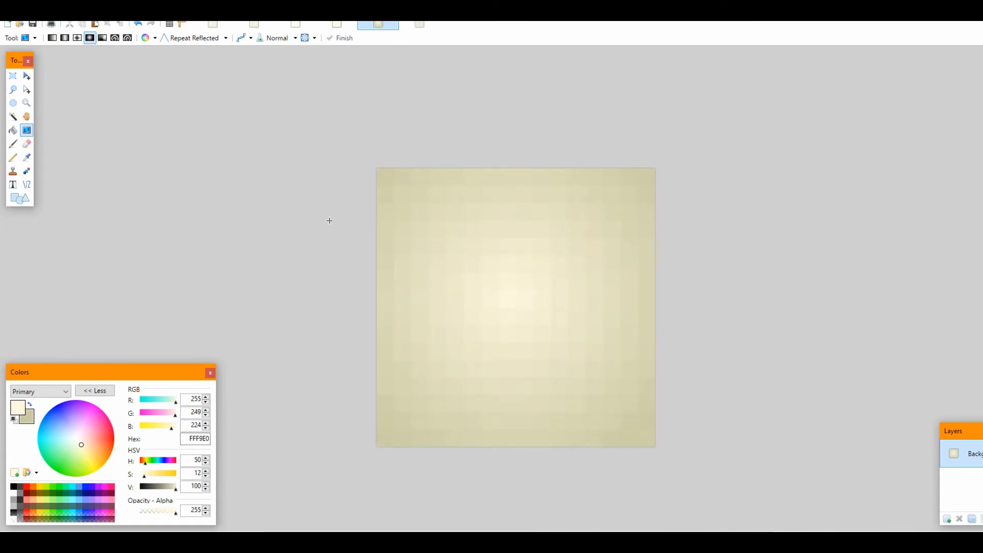
pyautogui.click(169, 12)
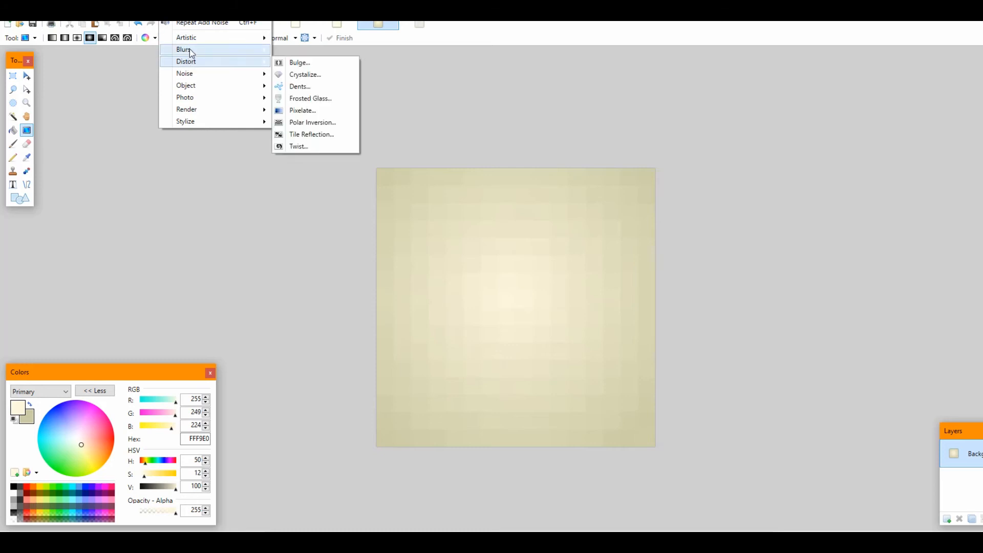
pyautogui.moveTo(195, 50)
pyautogui.click(325, 62)
pyautogui.moveTo(516, 246); pyautogui.dragTo(866, 220)
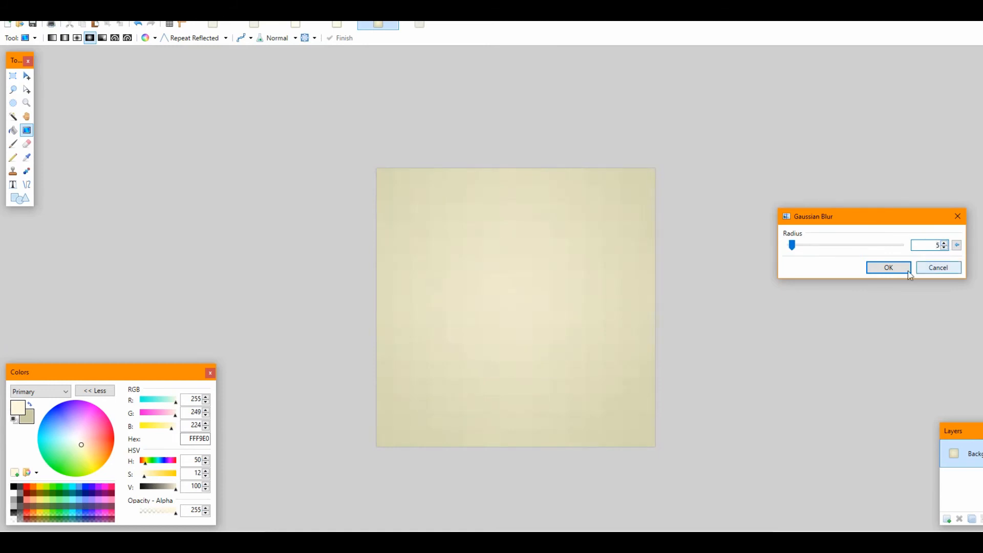
pyautogui.click(890, 270)
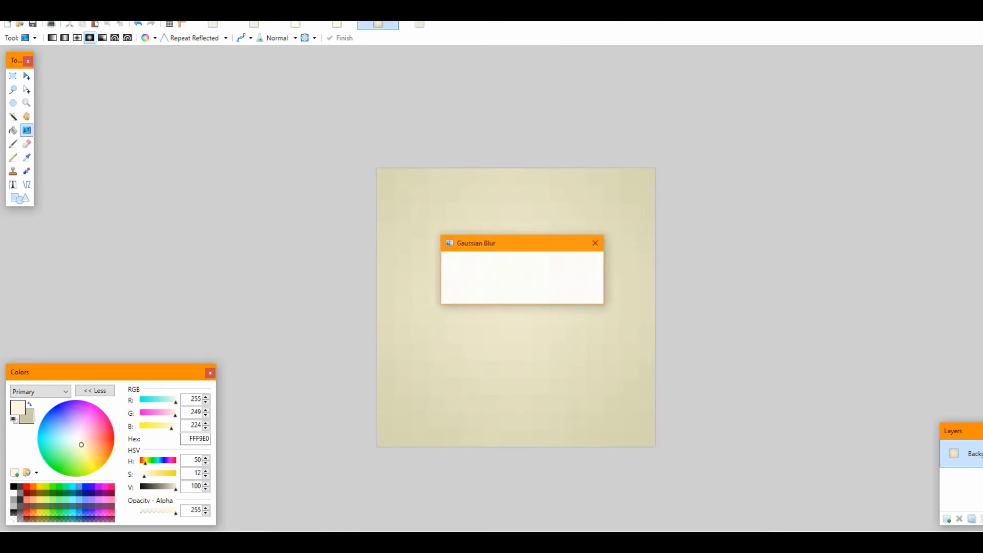
# Brighten the blurred gradient texture with a brightness adjustment.
pyautogui.click(169, 12)
pyautogui.click(141, 12)
pyautogui.click(141, 12)
pyautogui.click(151, 46)
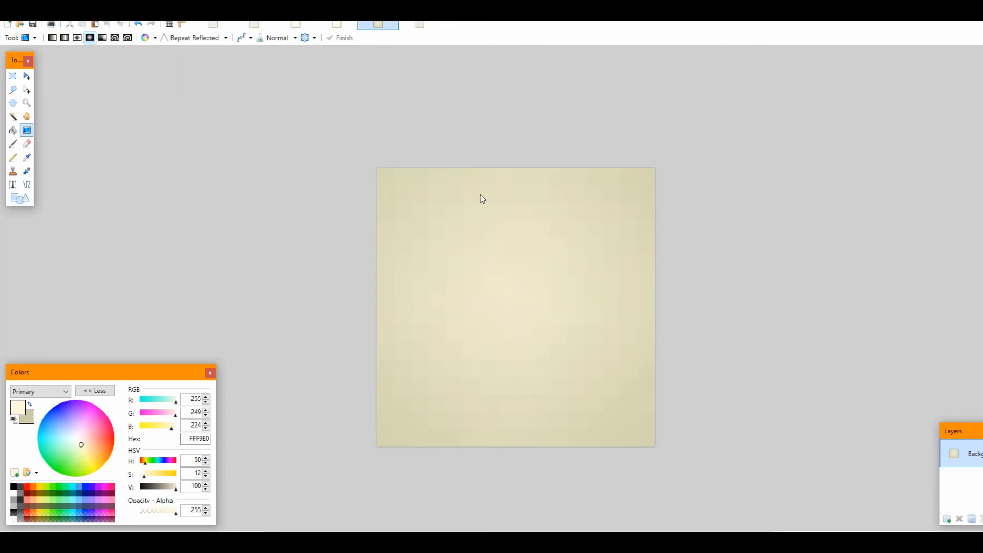
pyautogui.moveTo(520, 229); pyautogui.dragTo(878, 219)
pyautogui.click(897, 297)
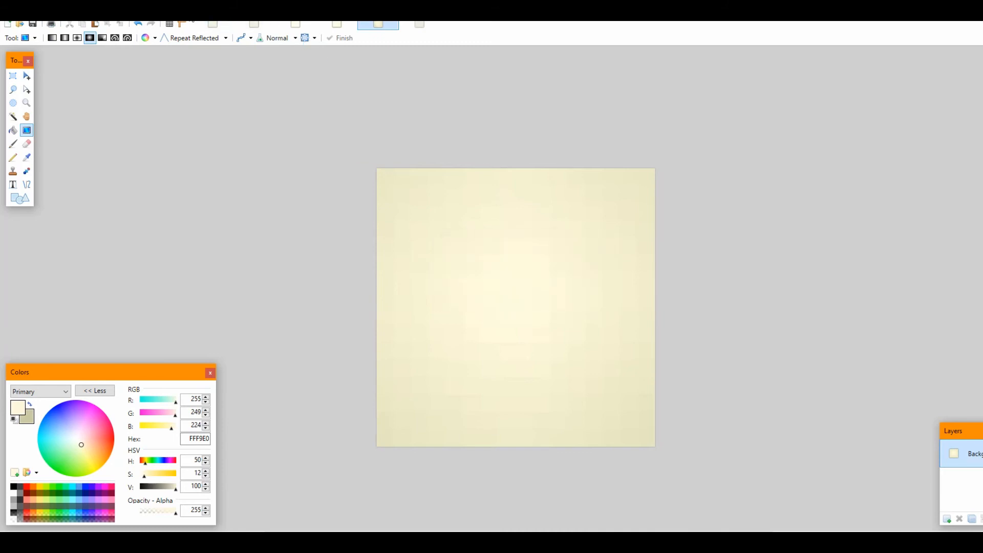
# Draw a one-pixel FFF9E0 border around the texture and pencil its bottom and right edges in CCCCA5.
pyautogui.press('o')
pyautogui.moveTo(377, 169); pyautogui.dragTo(644, 440)
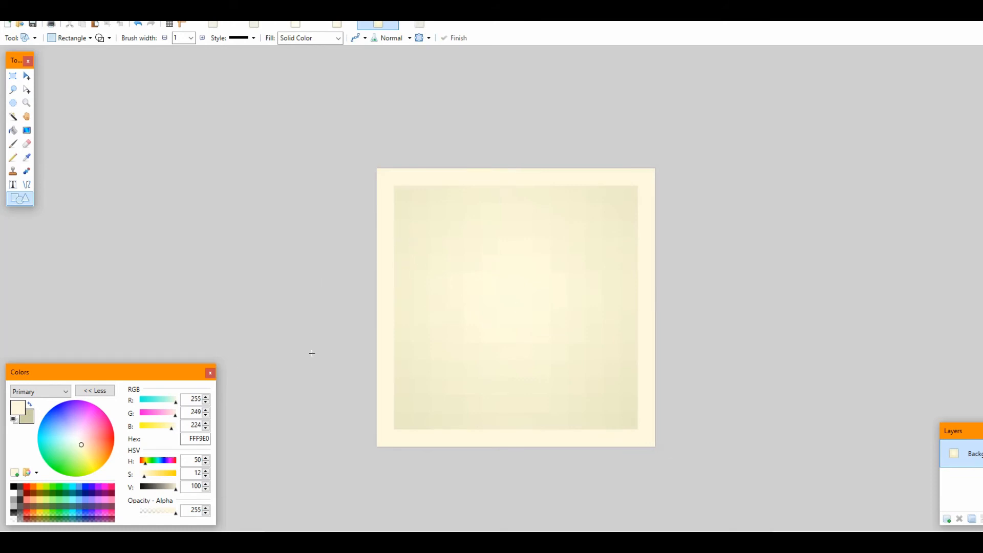
pyautogui.press('x')
pyautogui.press('p')
pyautogui.moveTo(386, 432)
pyautogui.mouseDown()
pyautogui.moveTo(620, 445)
pyautogui.moveTo(567, 441)
pyautogui.mouseUp()
pyautogui.moveTo(657, 440); pyautogui.dragTo(646, 207)
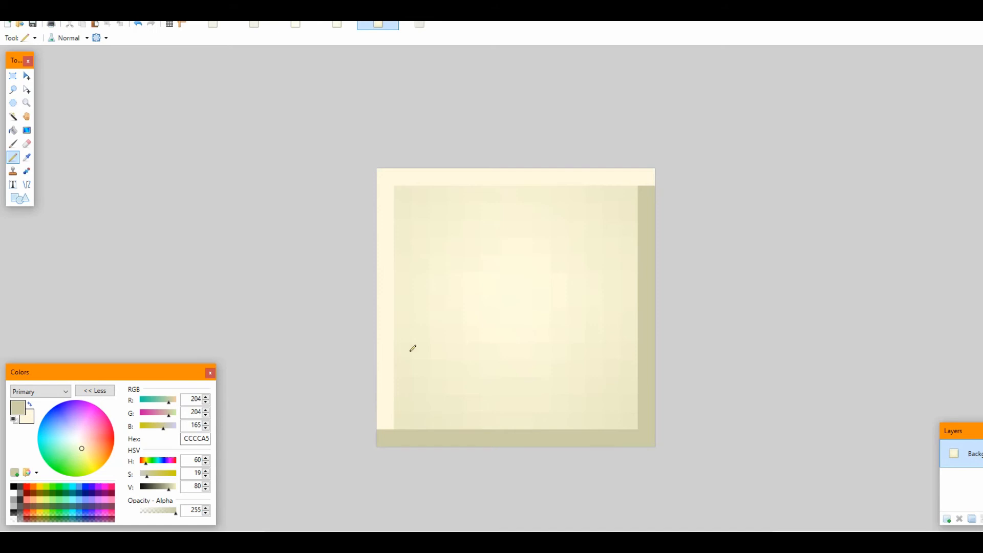
# Try to select the texture's inner area with the Magic Wand at a reduced tolerance.
pyautogui.click(13, 117)
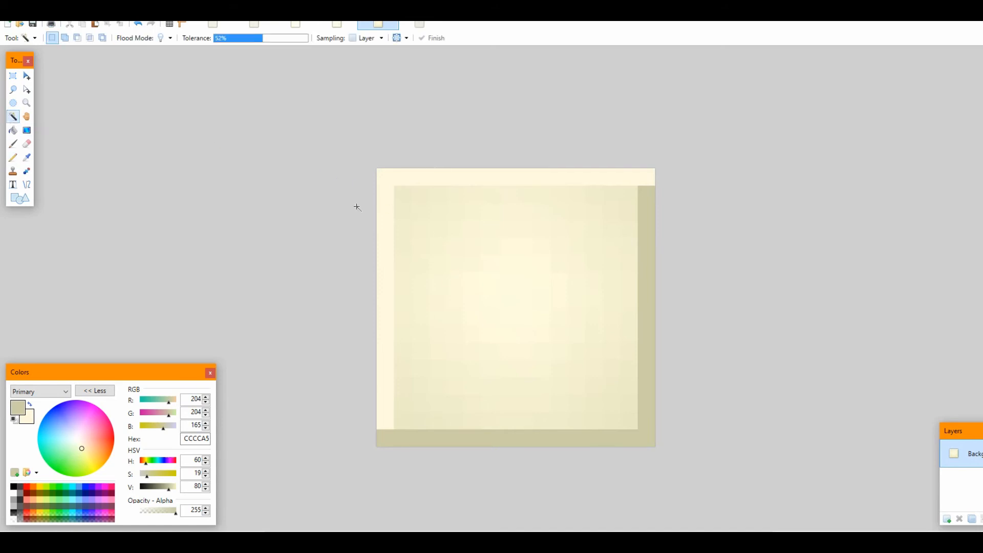
pyautogui.click(525, 247)
pyautogui.click(251, 38)
pyautogui.moveTo(250, 38); pyautogui.dragTo(222, 36)
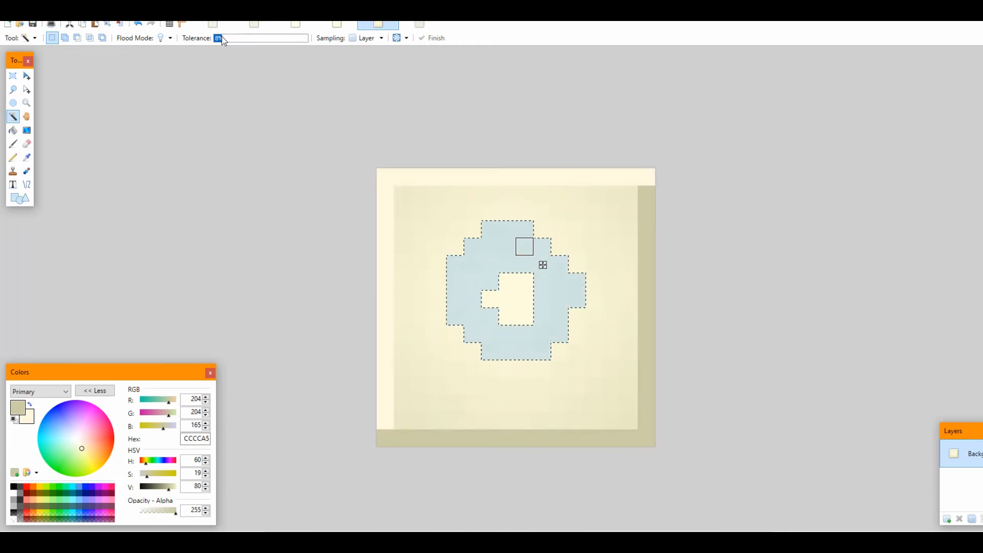
# Select the area inside the border with a rectangular selection and invert it to cover only the border.
pyautogui.click(12, 77)
pyautogui.moveTo(399, 190); pyautogui.dragTo(625, 417)
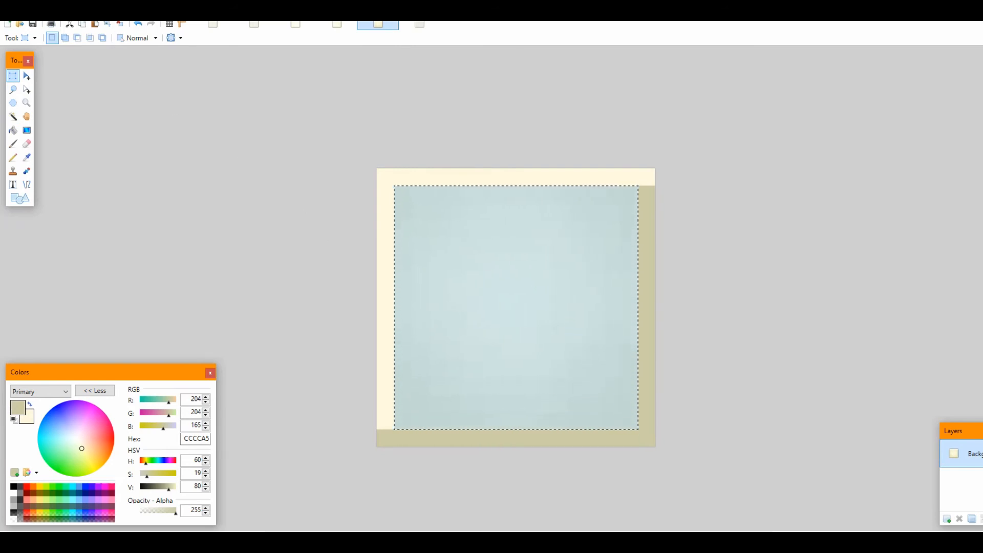
pyautogui.click(29, 11)
pyautogui.click(62, 149)
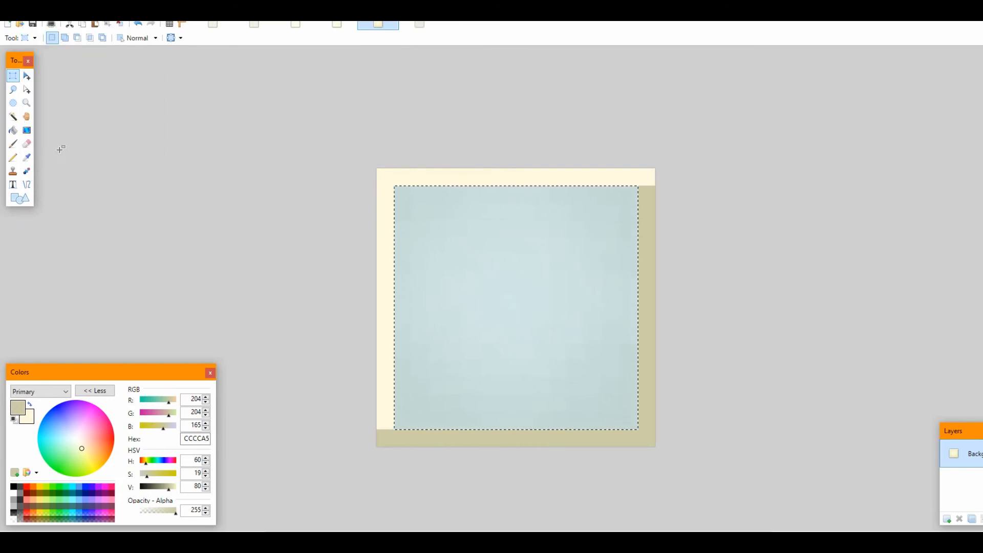
# Add noise to the selected border with intensity 14, colour saturation 21 and coverage 100, and deselect it.
pyautogui.click(170, 12)
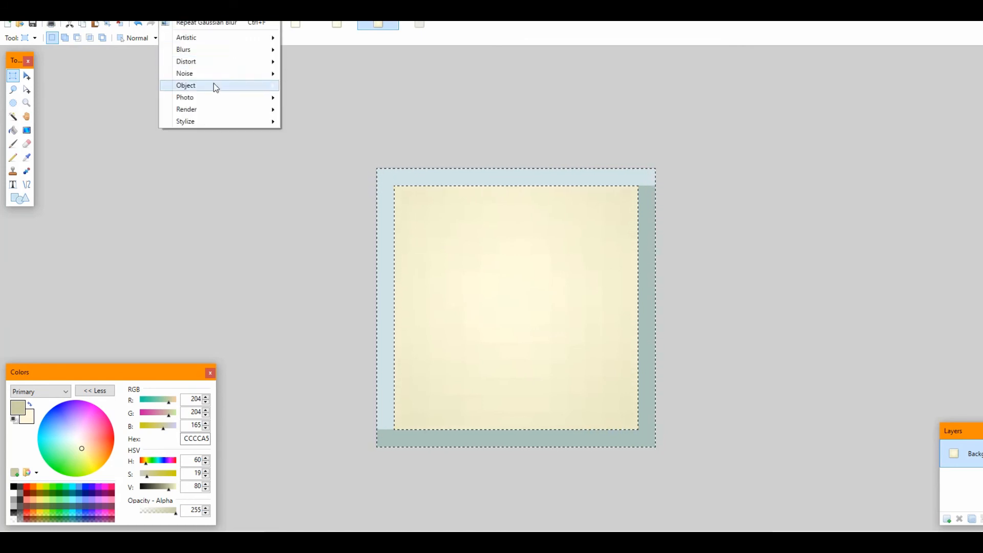
pyautogui.moveTo(214, 74)
pyautogui.click(329, 81)
pyautogui.moveTo(512, 215); pyautogui.dragTo(819, 179)
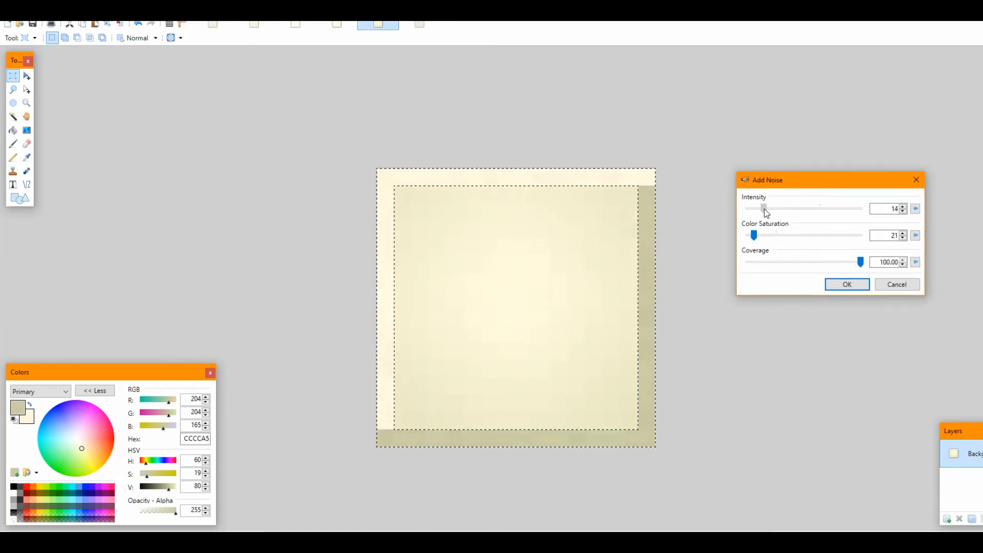
pyautogui.click(847, 284)
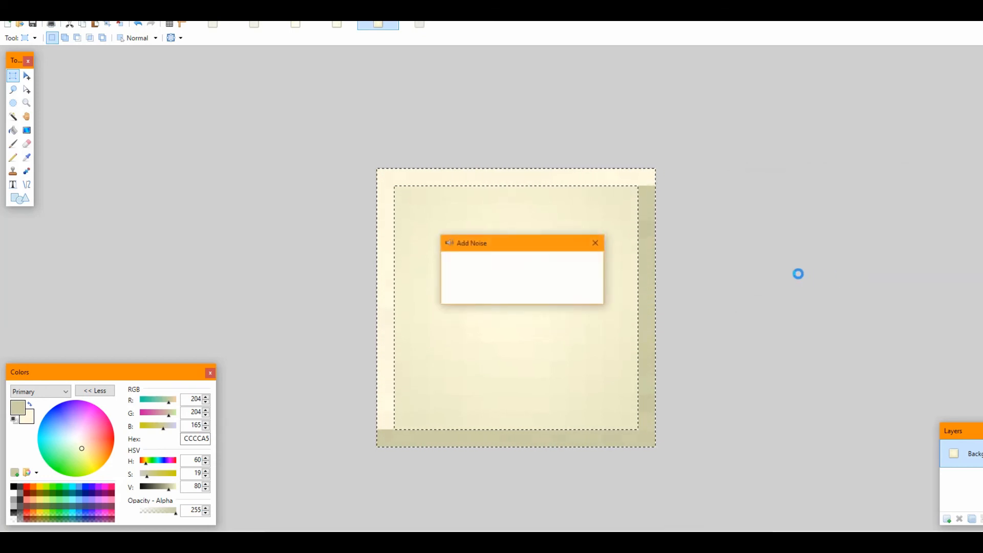
pyautogui.click(691, 257)
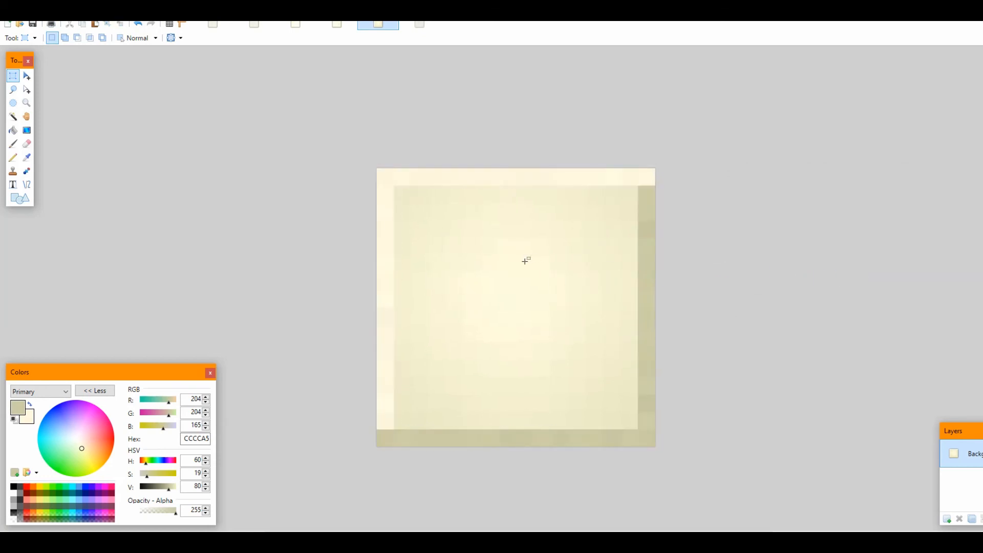
# Select the area inside the border, repeat the Add Noise effect on it and clear the selection.
pyautogui.moveTo(401, 187); pyautogui.dragTo(650, 445)
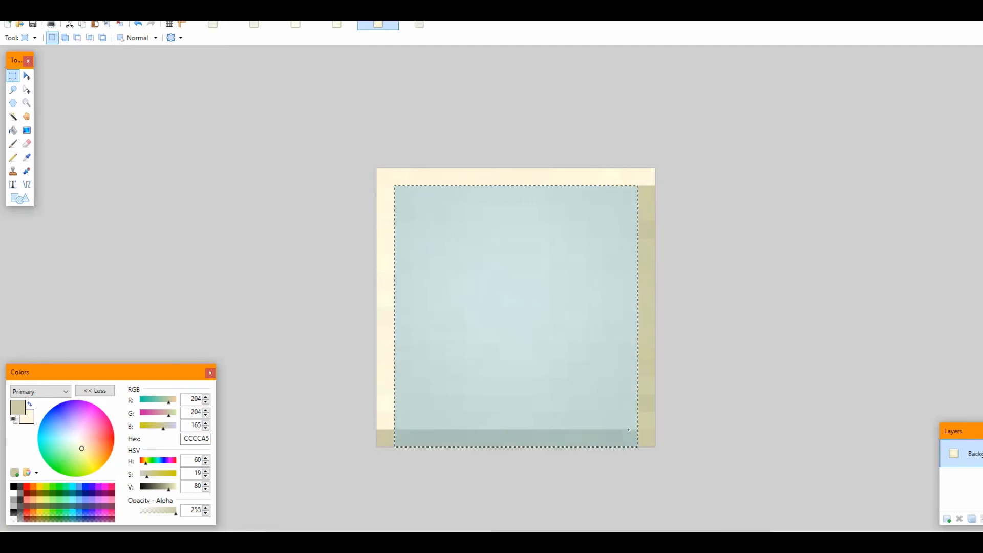
pyautogui.click(626, 422)
pyautogui.moveTo(394, 186); pyautogui.dragTo(638, 429)
pyautogui.hotkey('ctrl', 'f')
pyautogui.click(491, 169)
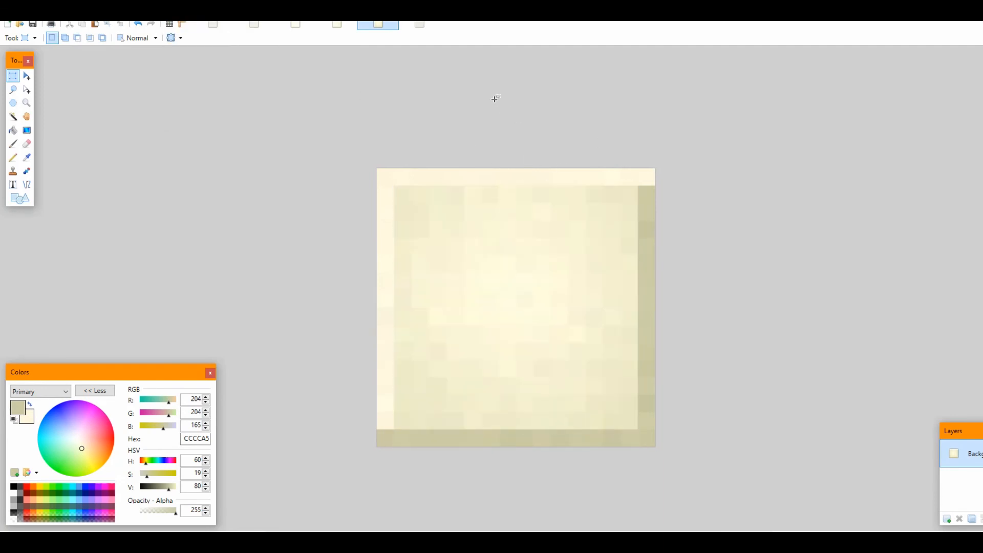
# Review the other open quartz textures one after another.
pyautogui.click(296, 24)
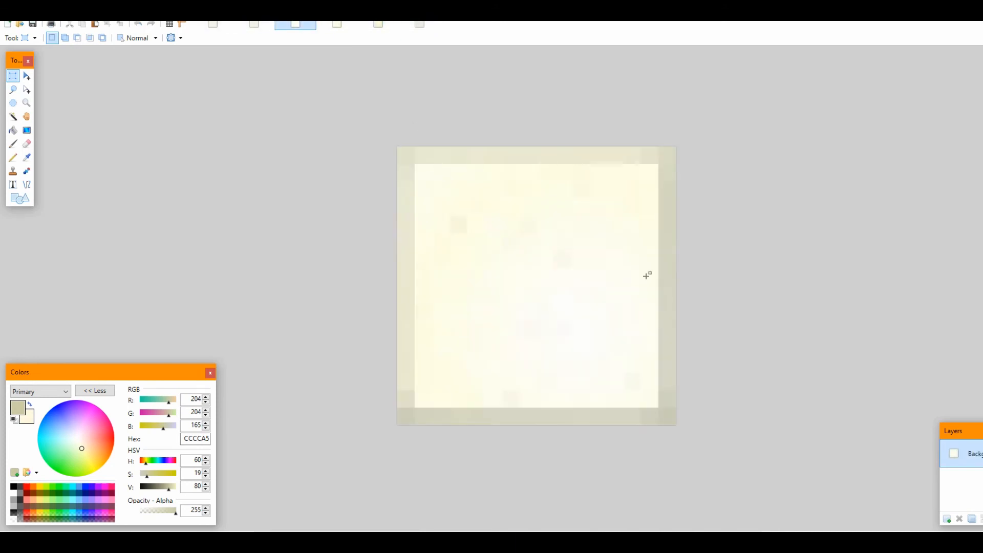
pyautogui.click(248, 26)
pyautogui.click(219, 25)
pyautogui.click(245, 26)
pyautogui.click(220, 26)
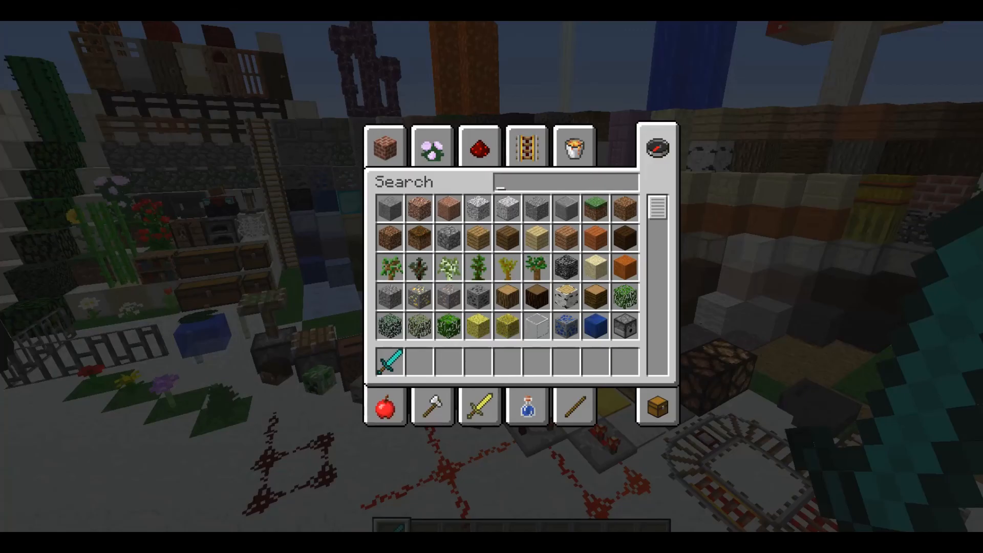
pyautogui.press('w')
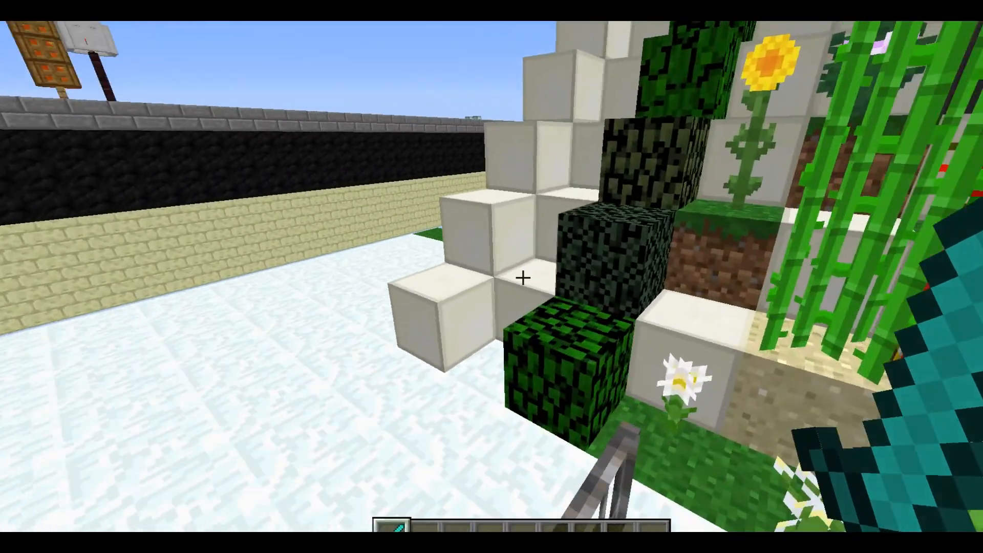
pyautogui.press('w')
pyautogui.click(522, 278)
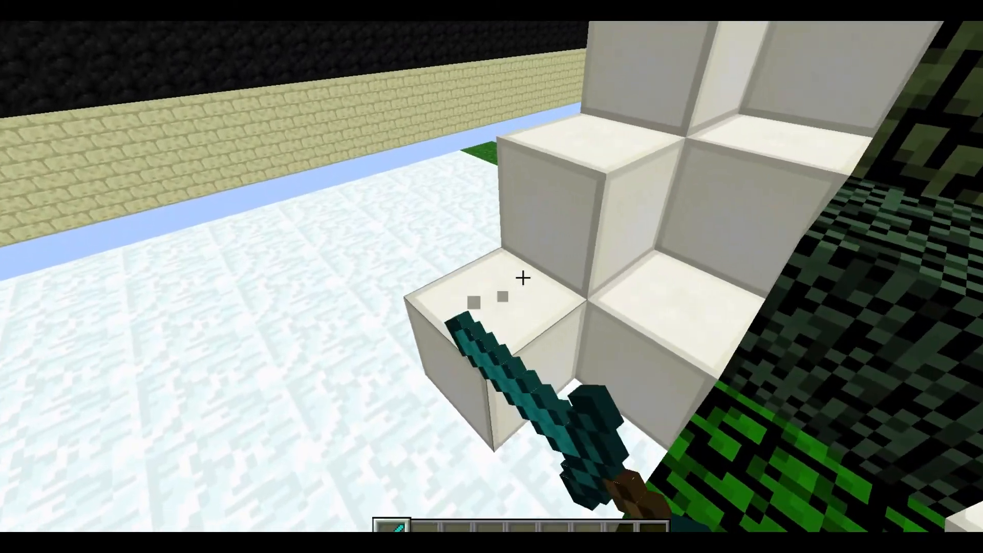
pyautogui.press('space')
pyautogui.click(523, 277)
pyautogui.click(523, 278)
pyautogui.click(522, 278)
pyautogui.press('space')
pyautogui.press('w')
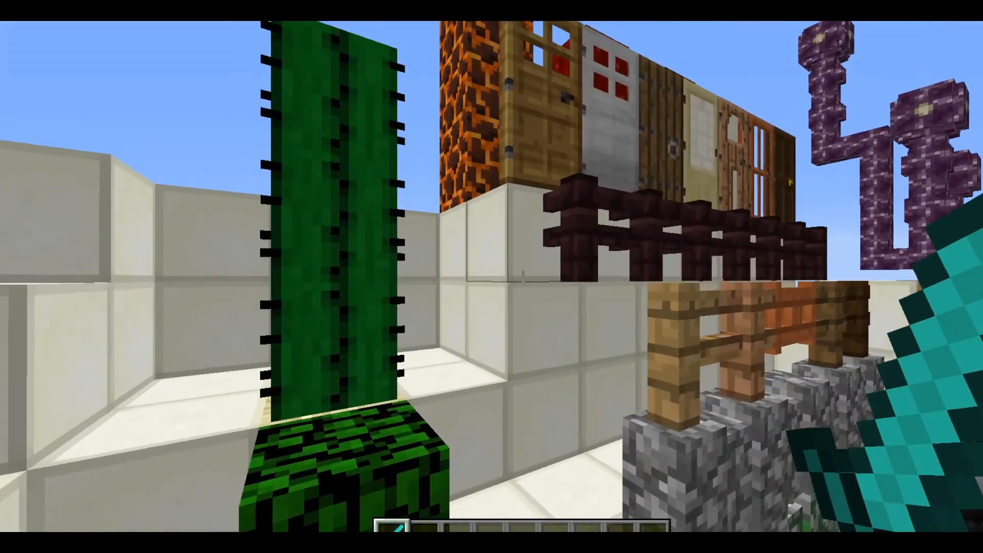
pyautogui.press('w')
pyautogui.click(523, 278)
pyautogui.click(522, 277)
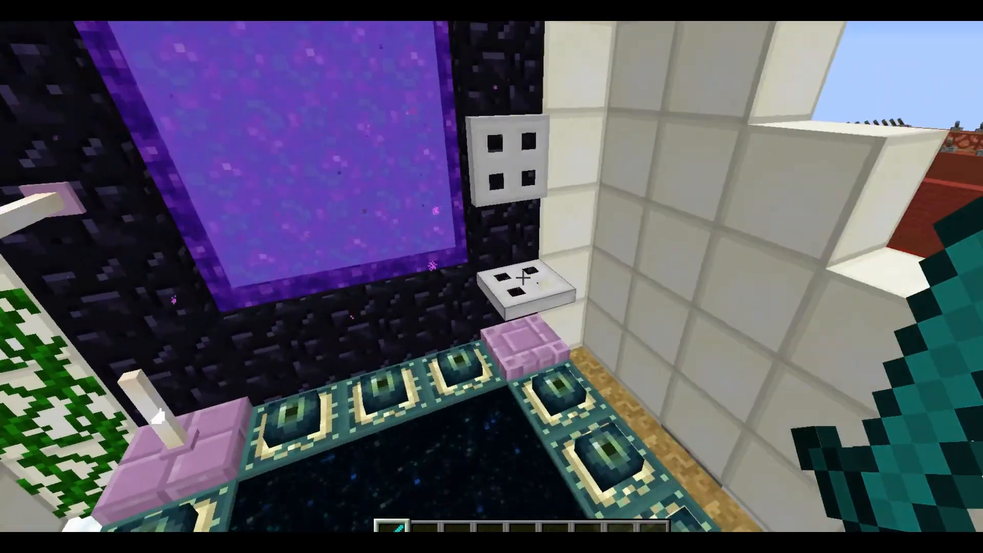
pyautogui.click(523, 278)
pyautogui.click(522, 277)
pyautogui.press('w')
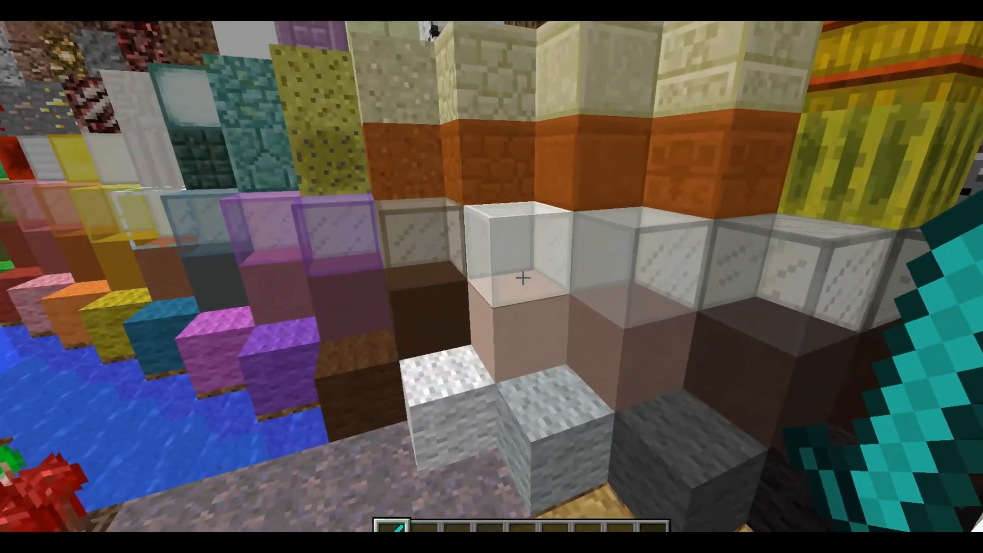
pyautogui.click(522, 277)
pyautogui.click(523, 277)
pyautogui.click(523, 277)
pyautogui.click(523, 278)
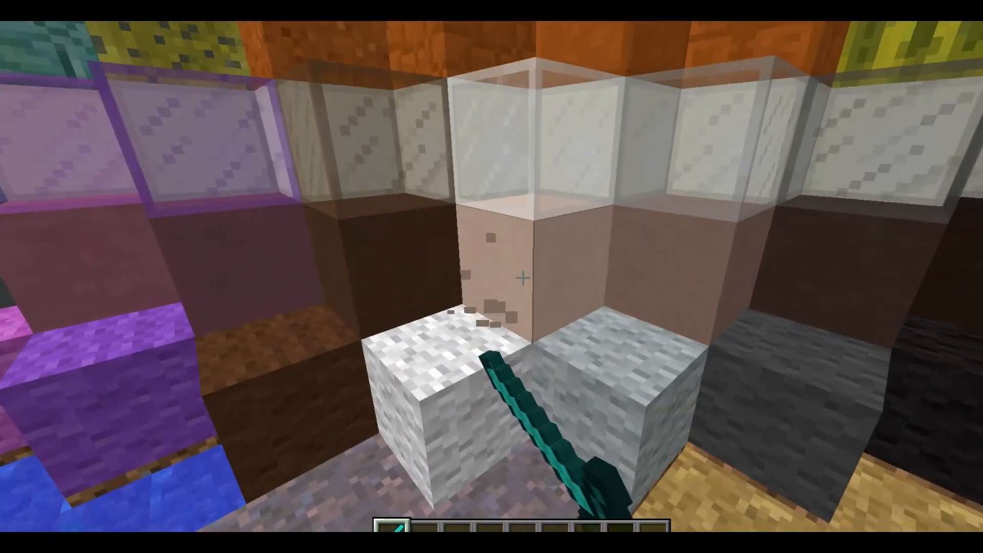
pyautogui.click(523, 278)
pyautogui.press('w')
pyautogui.press('w')
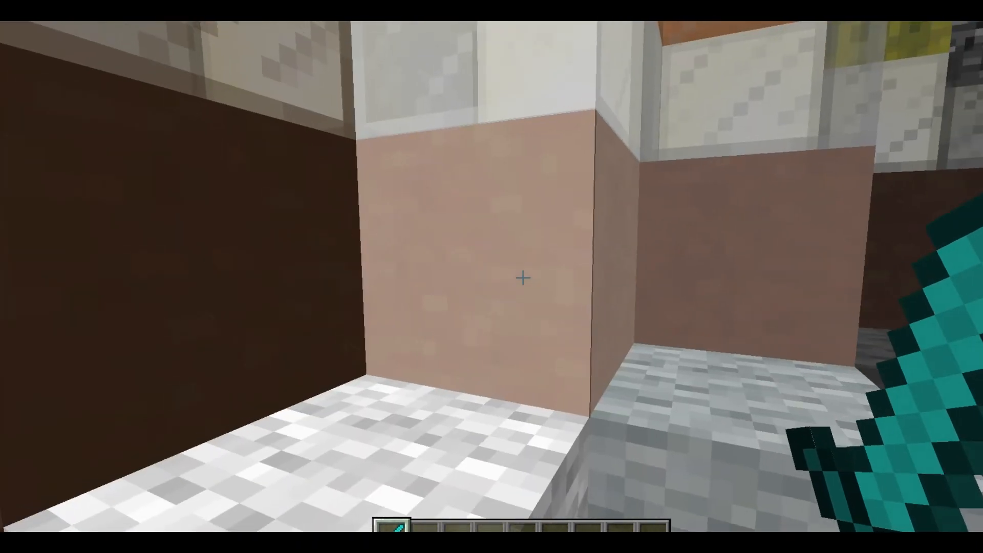
pyautogui.click(523, 277)
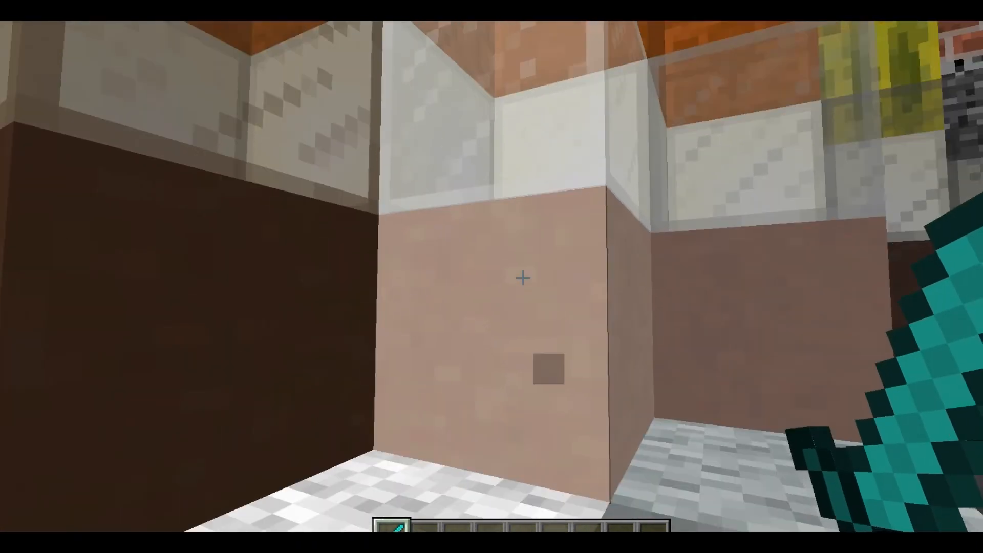
pyautogui.click(523, 278)
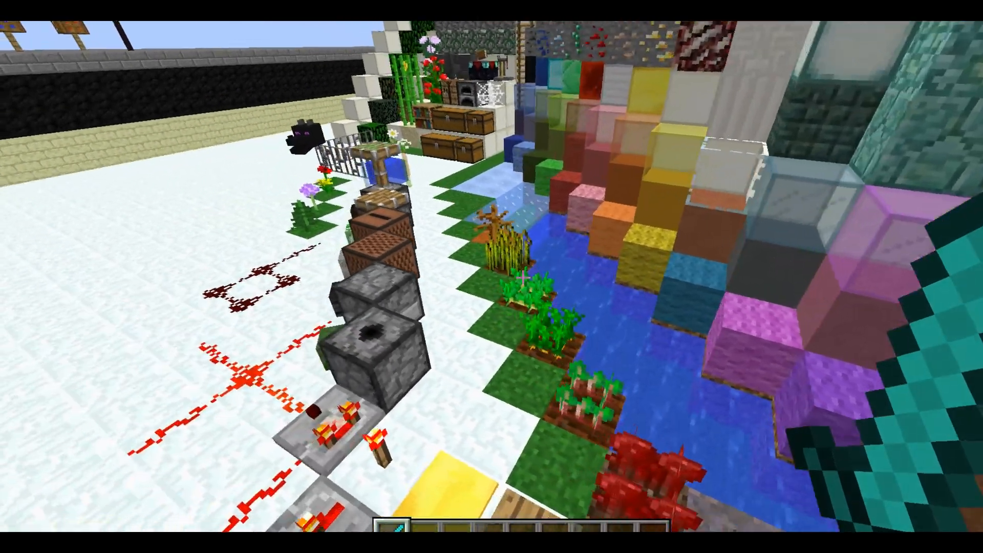
pyautogui.press('a')
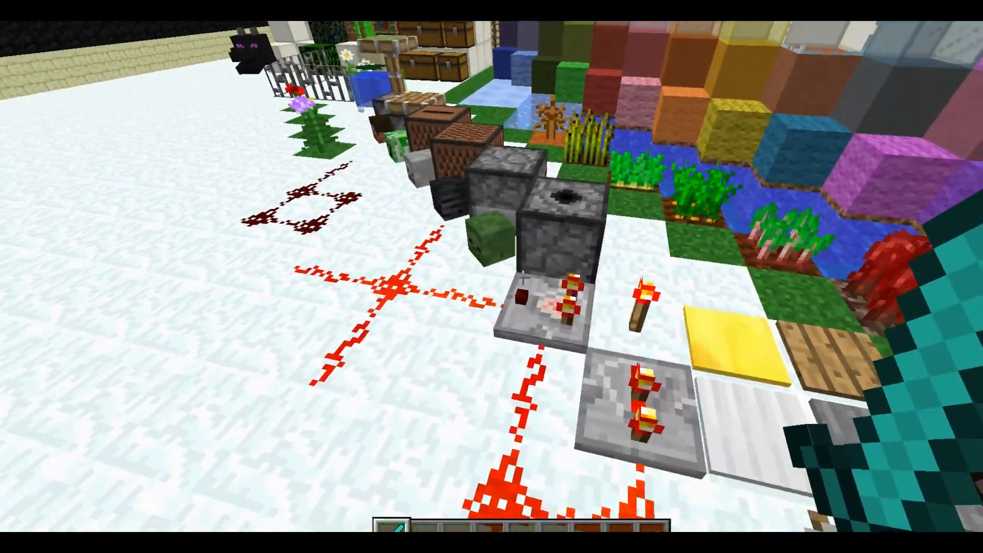
pyautogui.press('a')
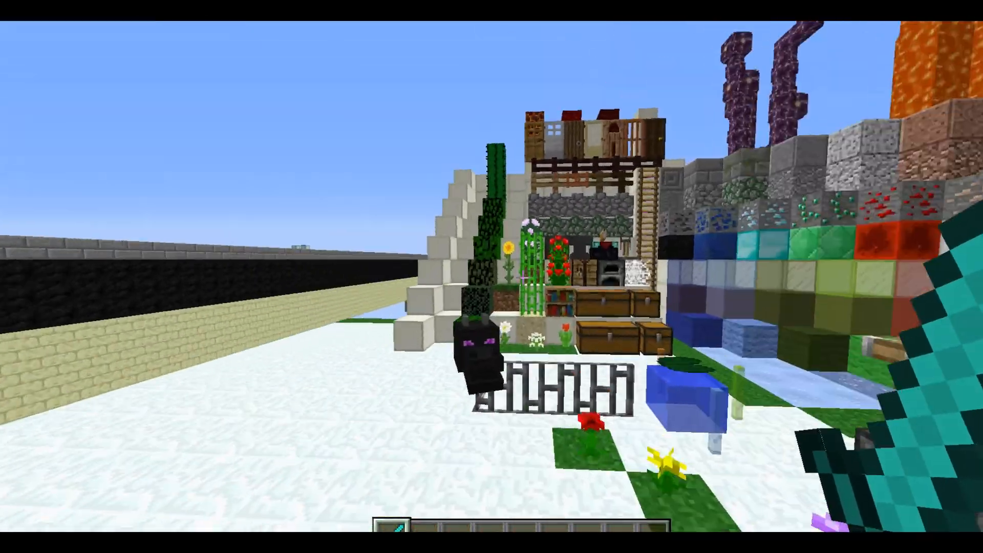
pyautogui.press('w')
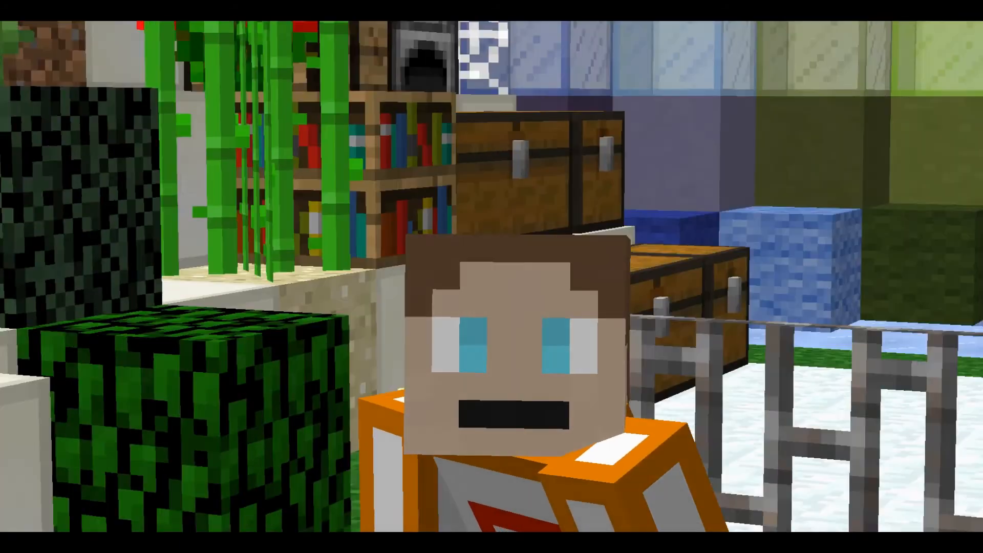